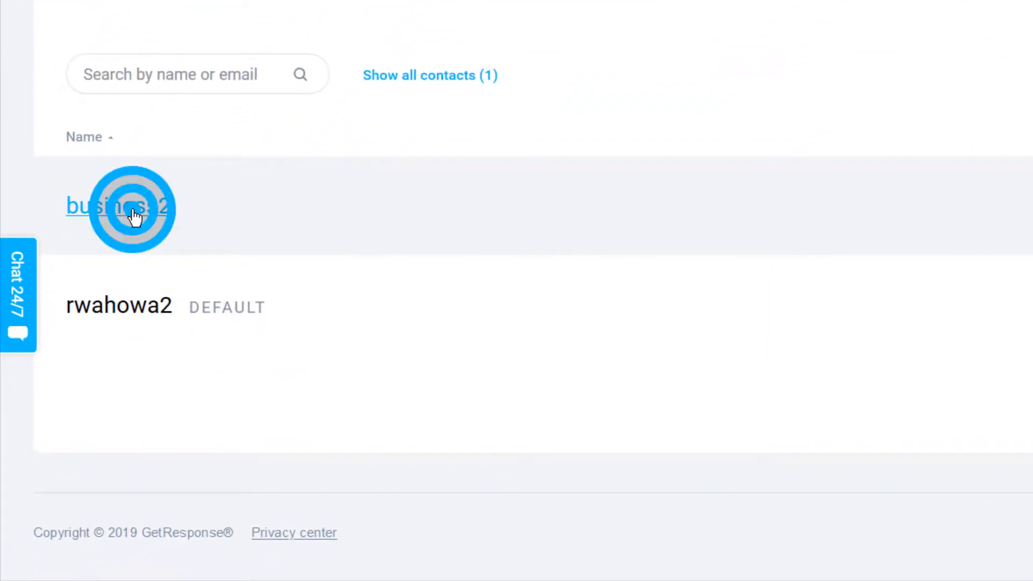
- Open the business2 list from the Lists table
left_click(134, 215)
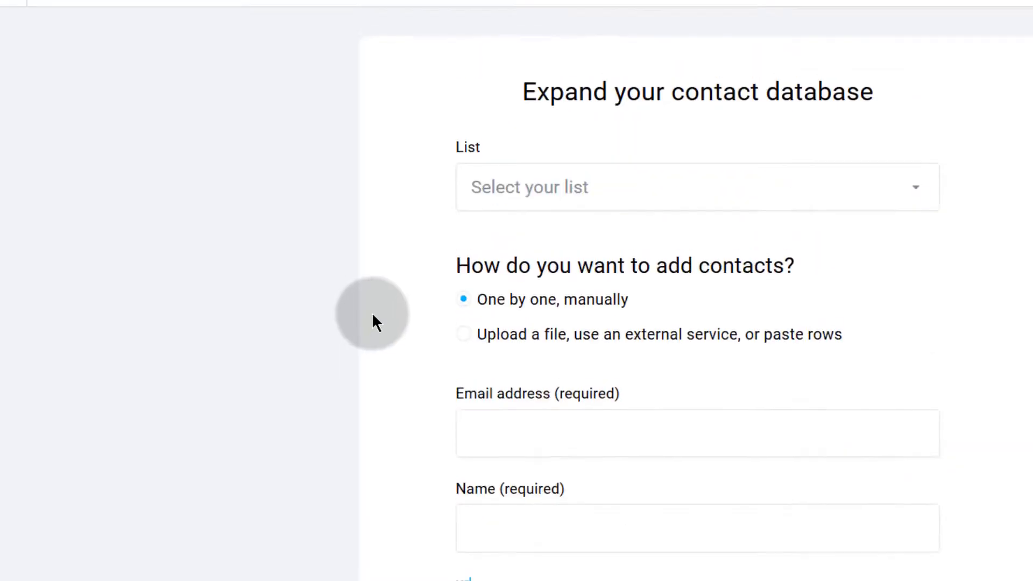
- Choose business2 as the target list and keep the 'One by one, manually' method
left_click(554, 197)
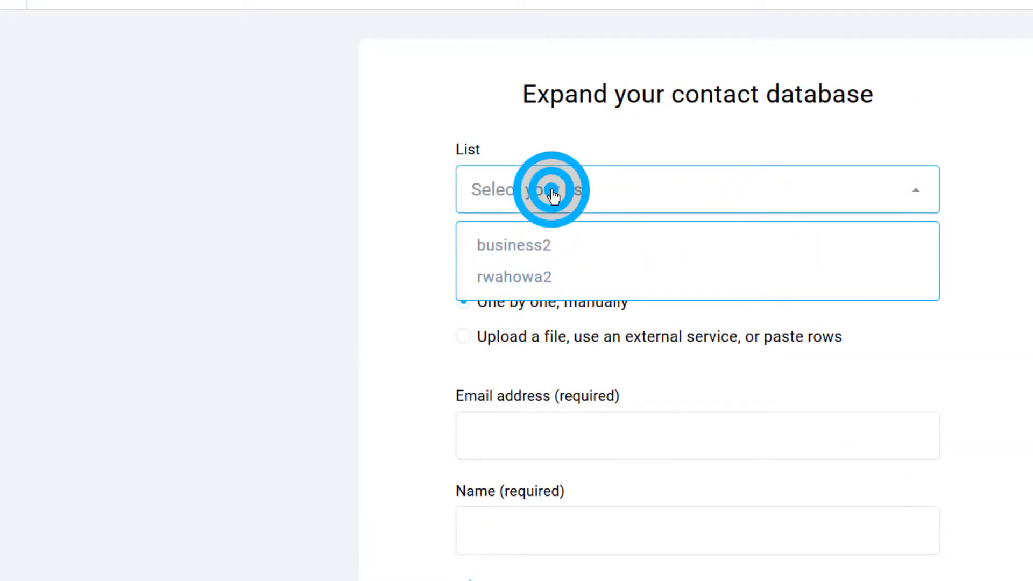
left_click(515, 250)
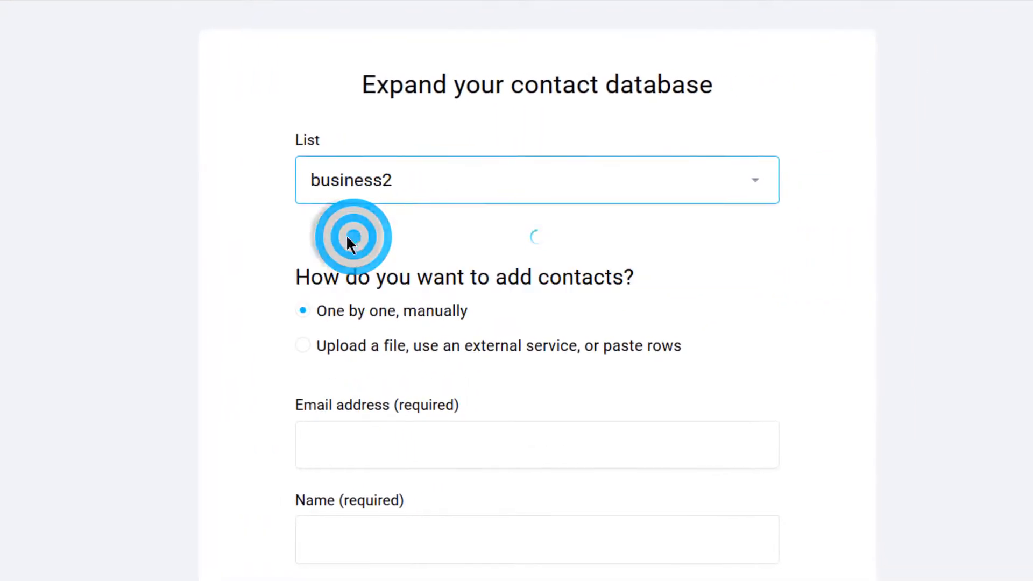
scroll(361, 188, "down", 3)
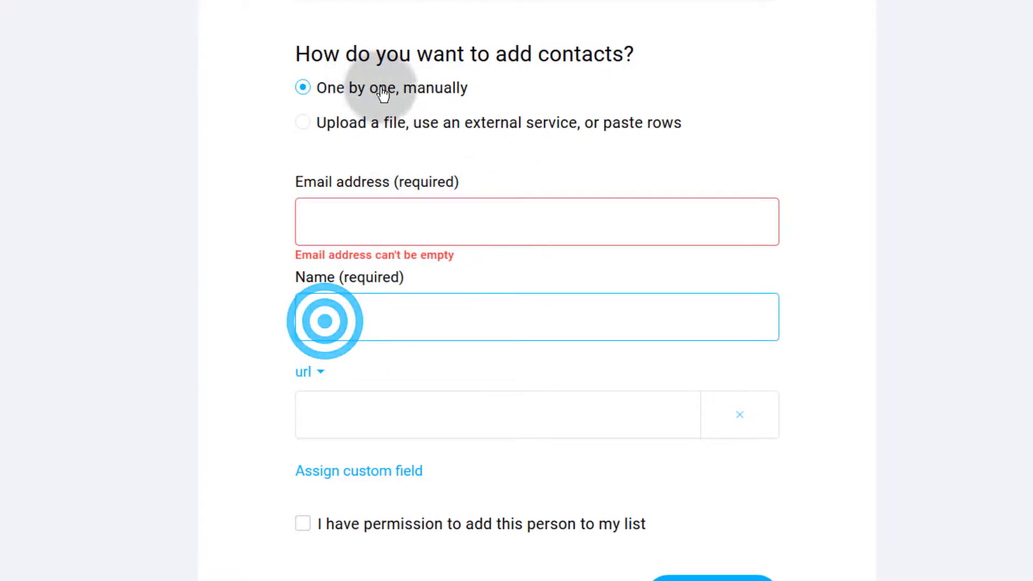
left_click(345, 131)
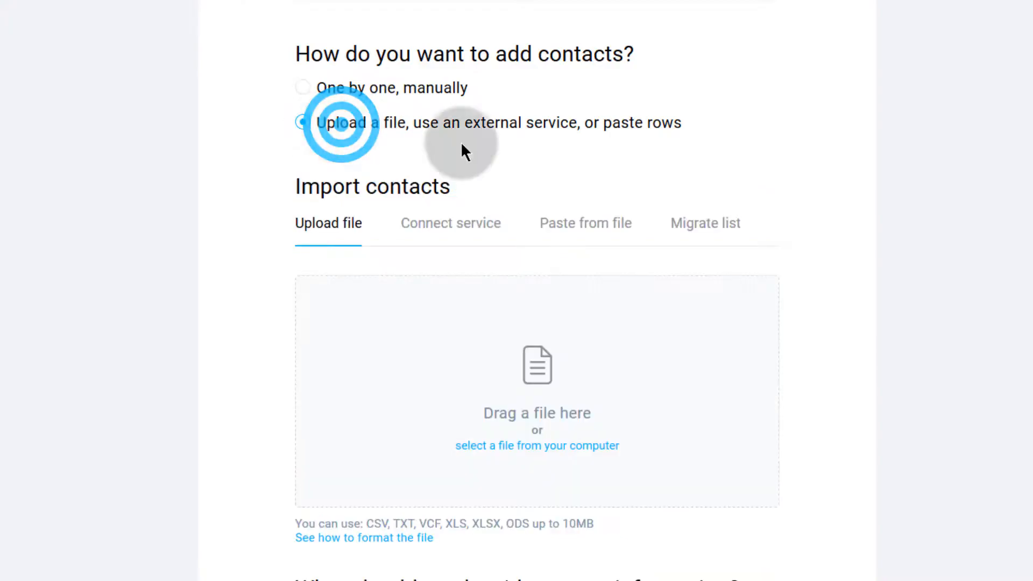
left_click(347, 91)
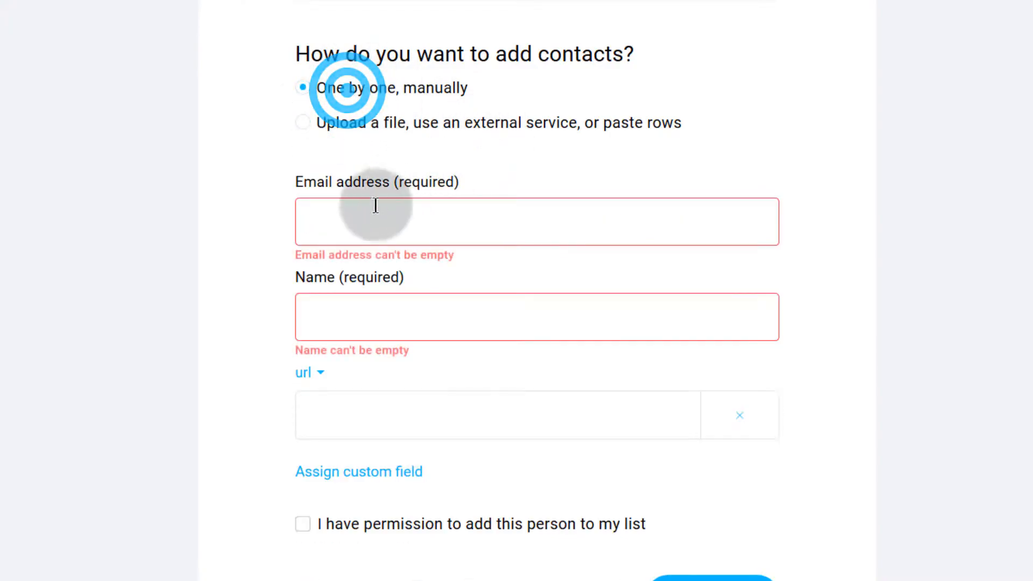
- Enter the contact's e-mail address and name, confirm permission, and add the contact
left_click(333, 217)
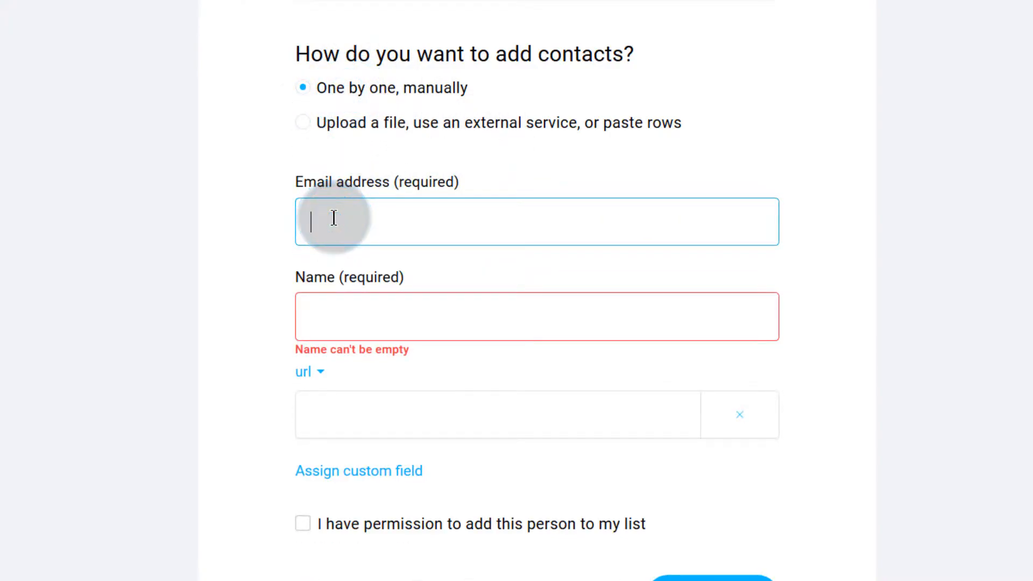
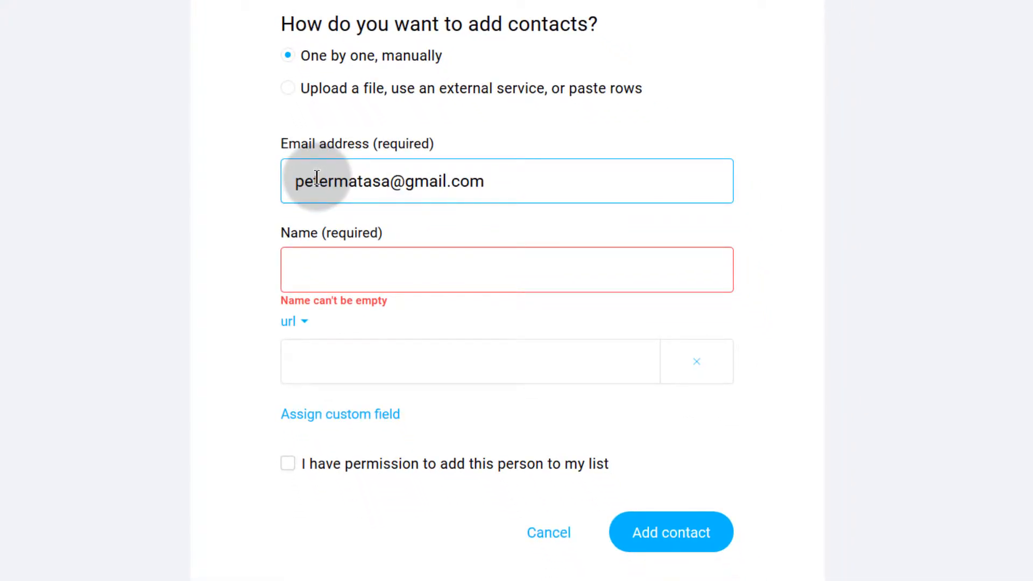
left_click(334, 270)
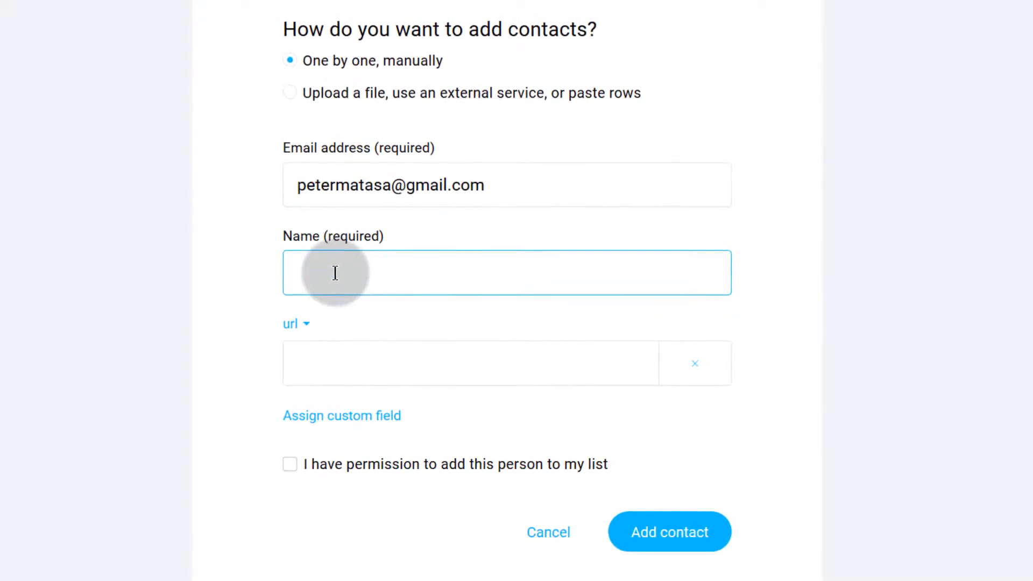
type("Peter")
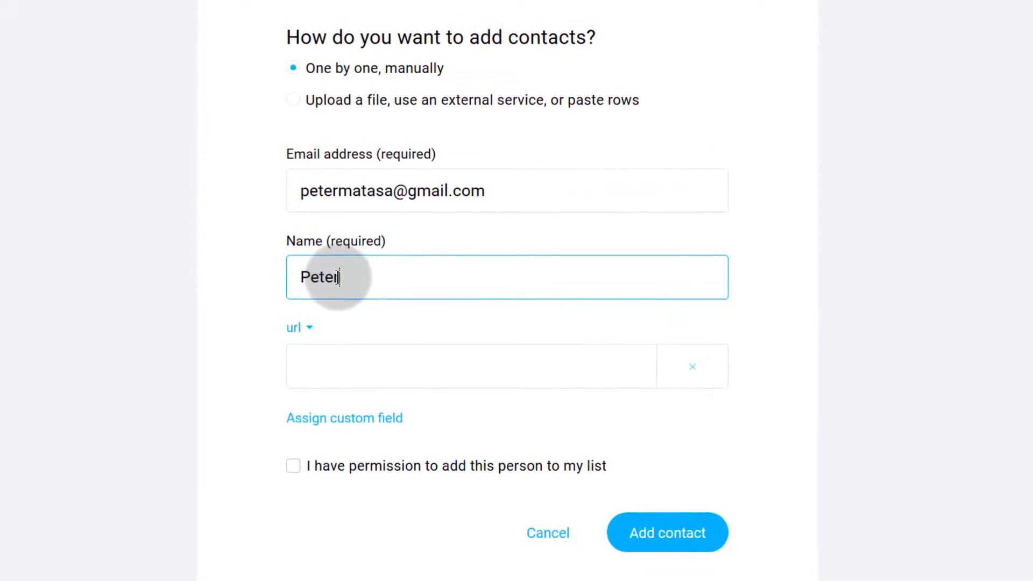
left_click(337, 373)
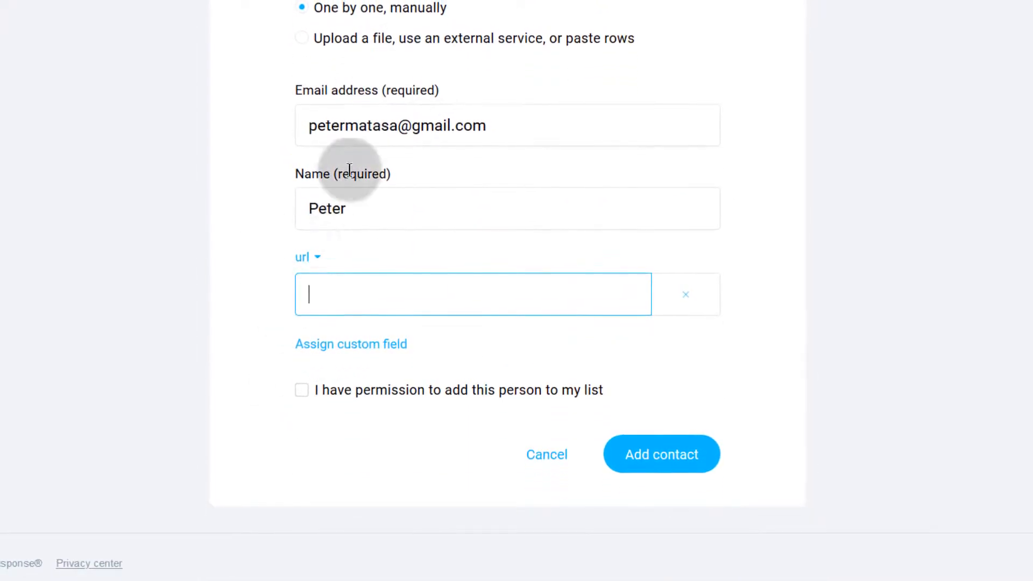
left_click(301, 391)
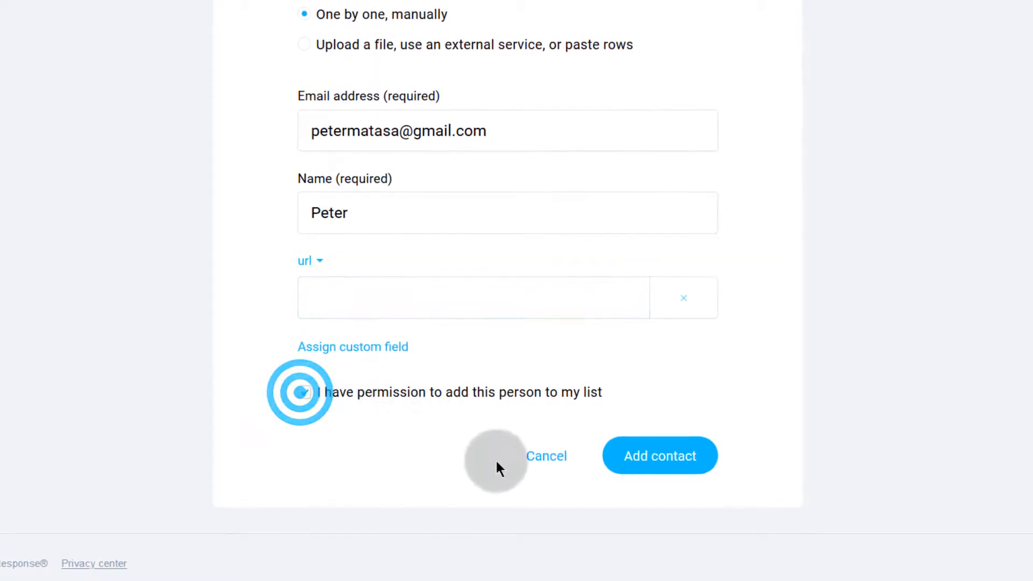
left_click(650, 456)
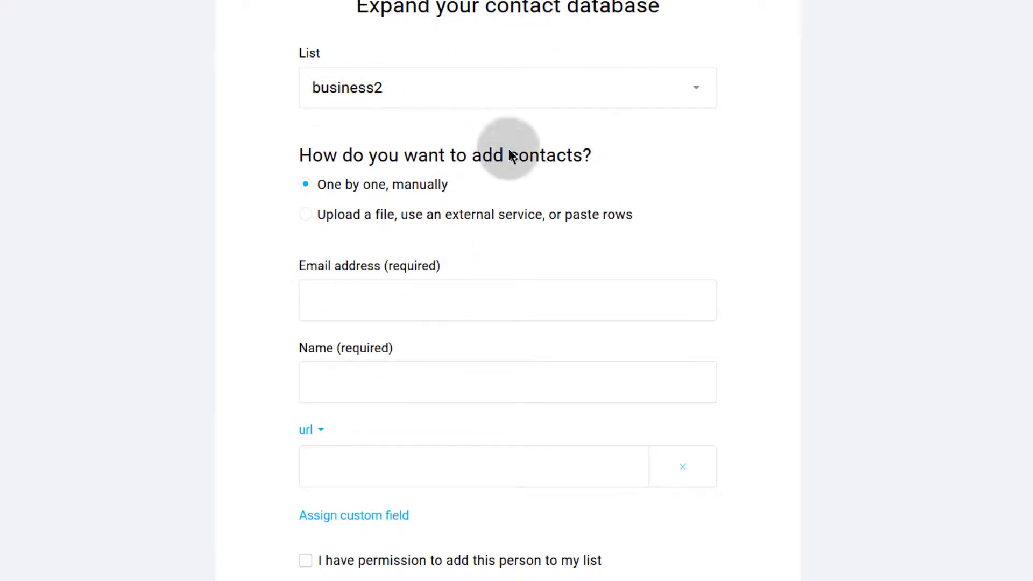
- Switch to file upload and attach list-sample.csv from the computer
left_click(307, 215)
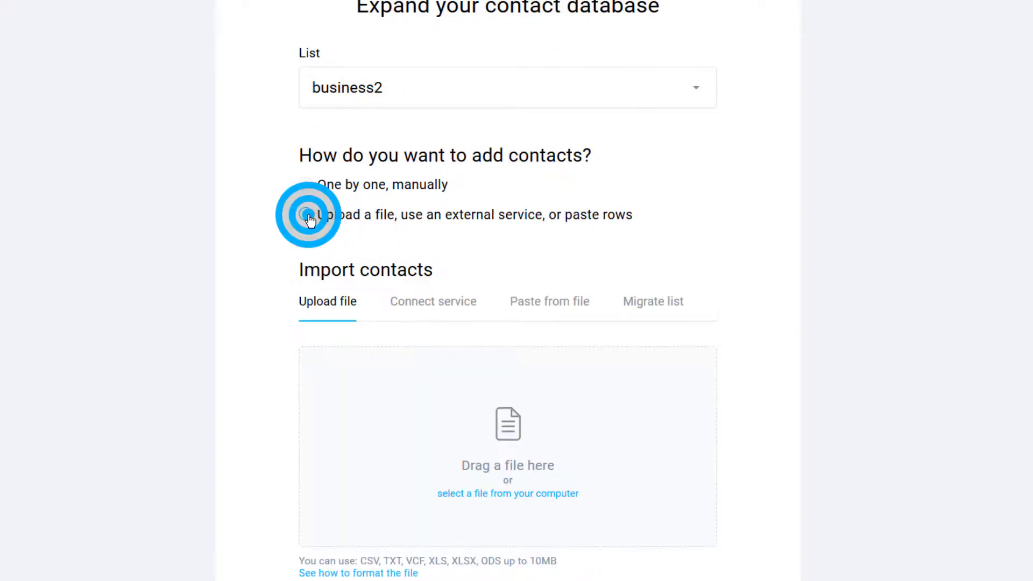
scroll(475, 258, "down", 5)
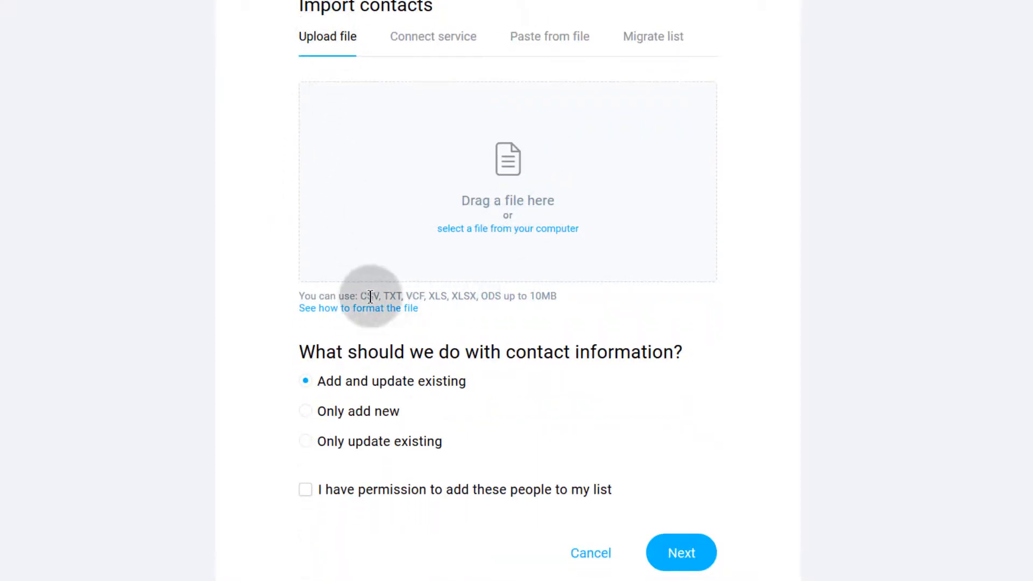
left_click(495, 231)
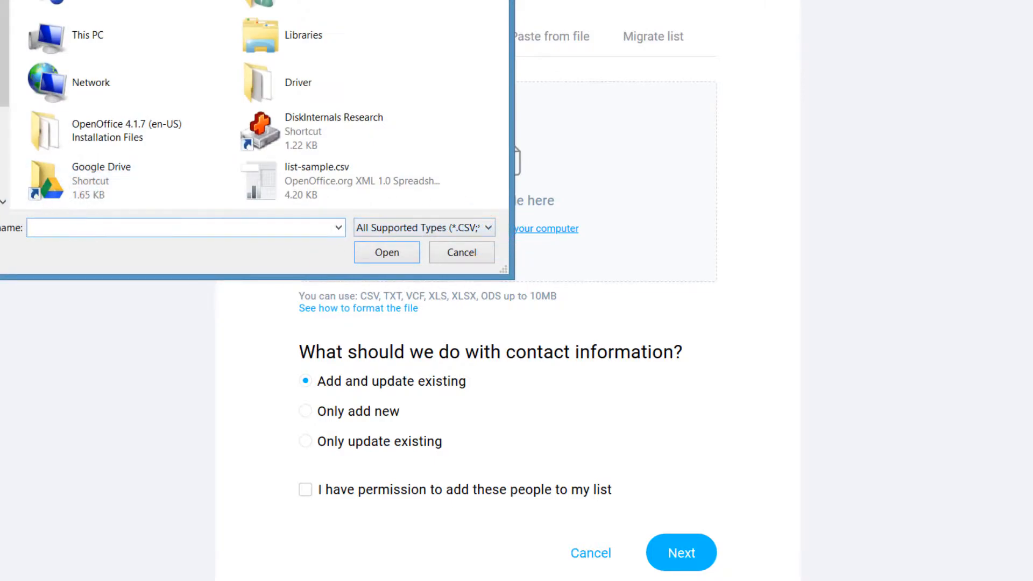
left_click(0, 149)
left_click(65, 69)
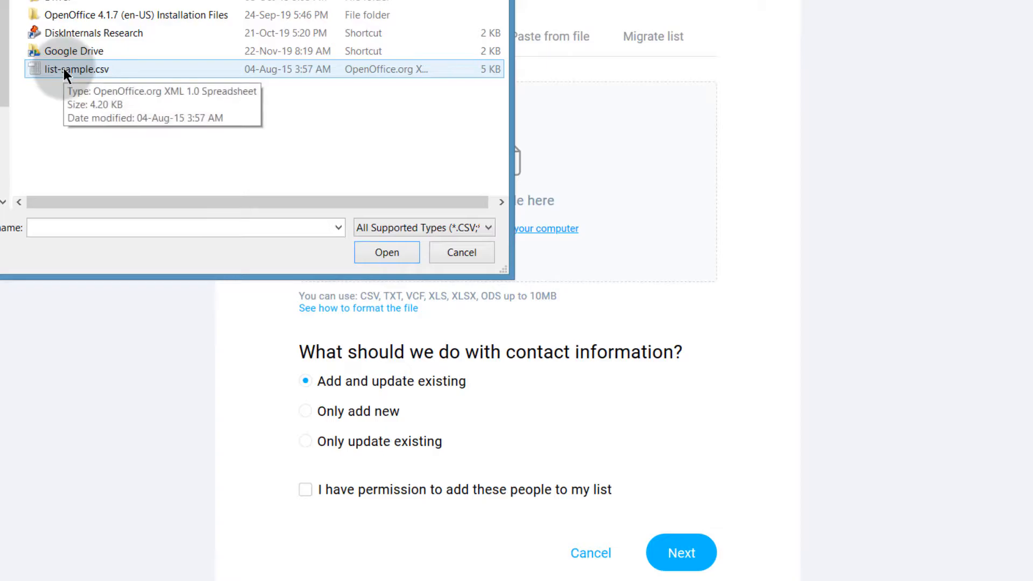
double_click(65, 69)
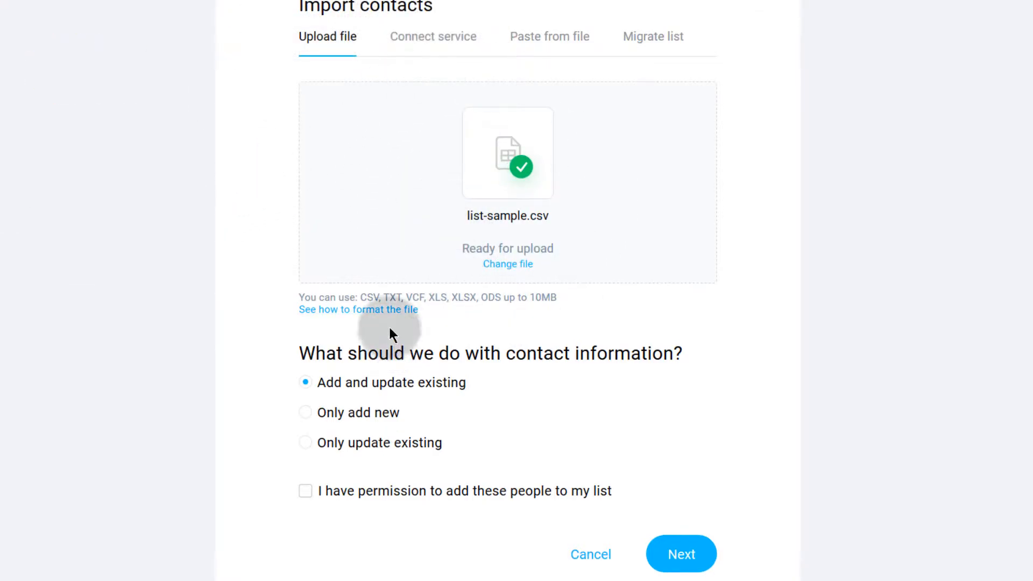
- Confirm permission for the uploaded contacts, go on, and accept the data structure change notice
scroll(430, 301, "down", 2)
scroll(538, 226, "up", 7)
scroll(549, 344, "down", 5)
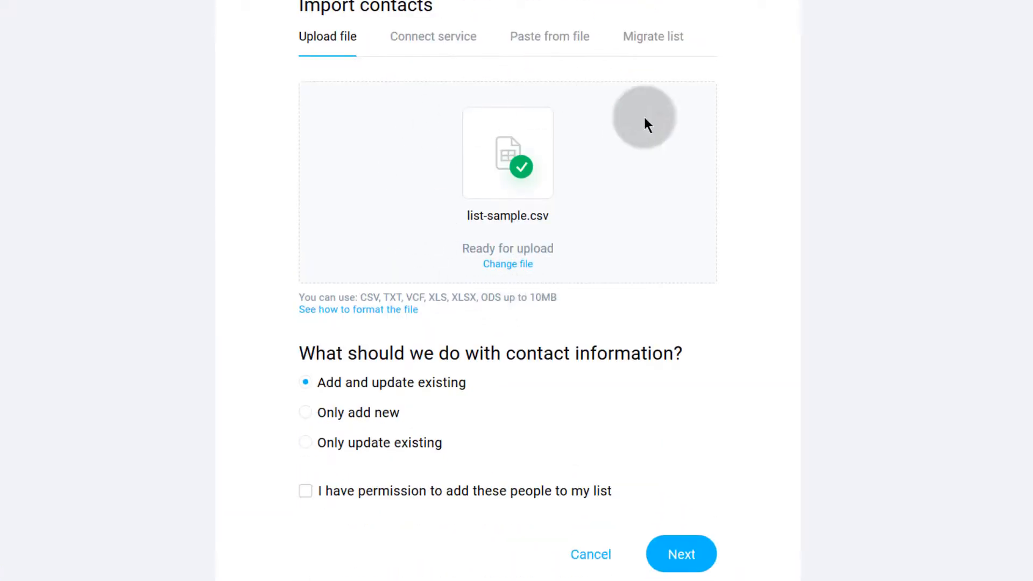
scroll(438, 318, "down", 2)
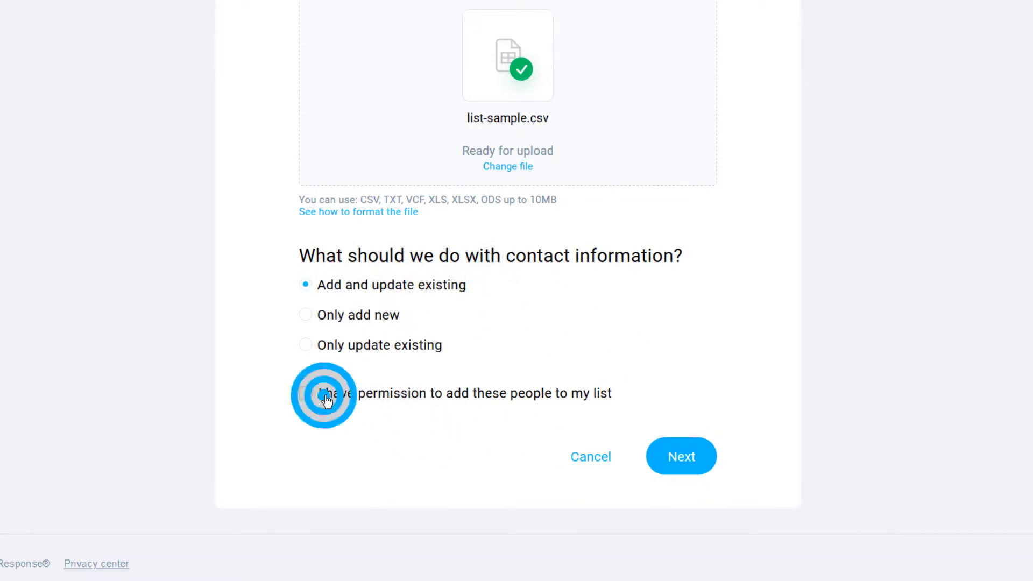
left_click(678, 457)
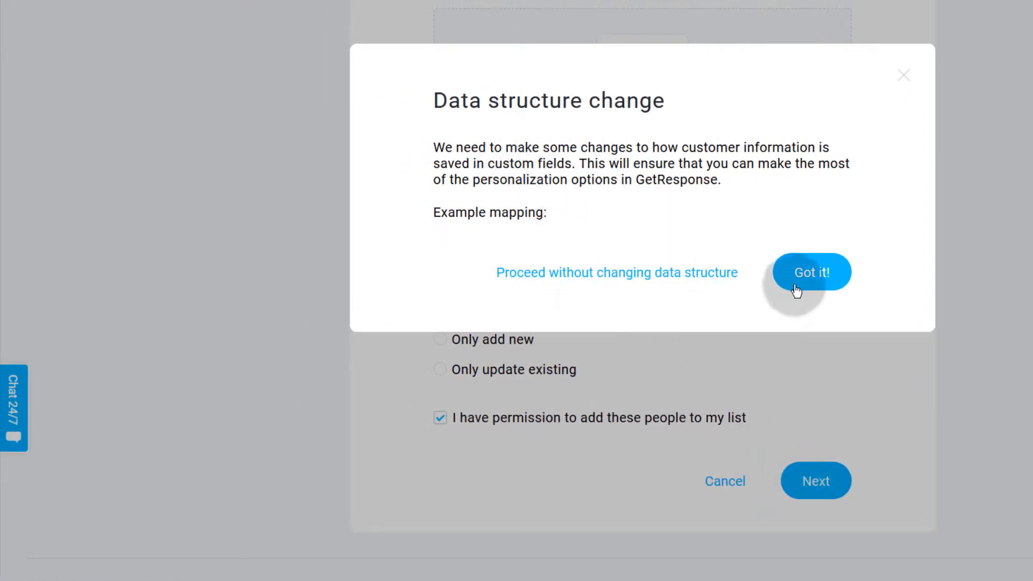
left_click(809, 270)
scroll(538, 389, "down", 1)
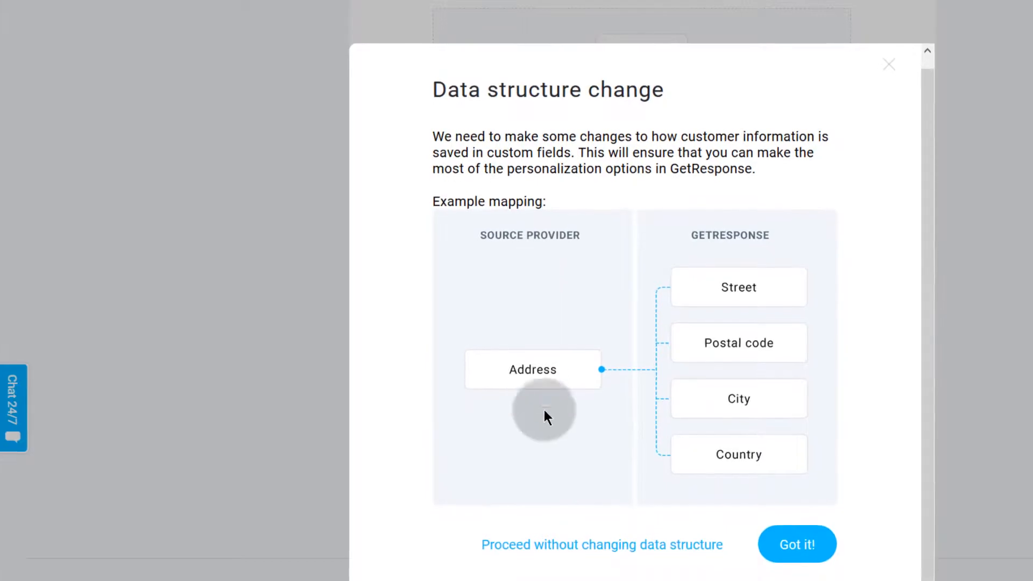
left_click(798, 545)
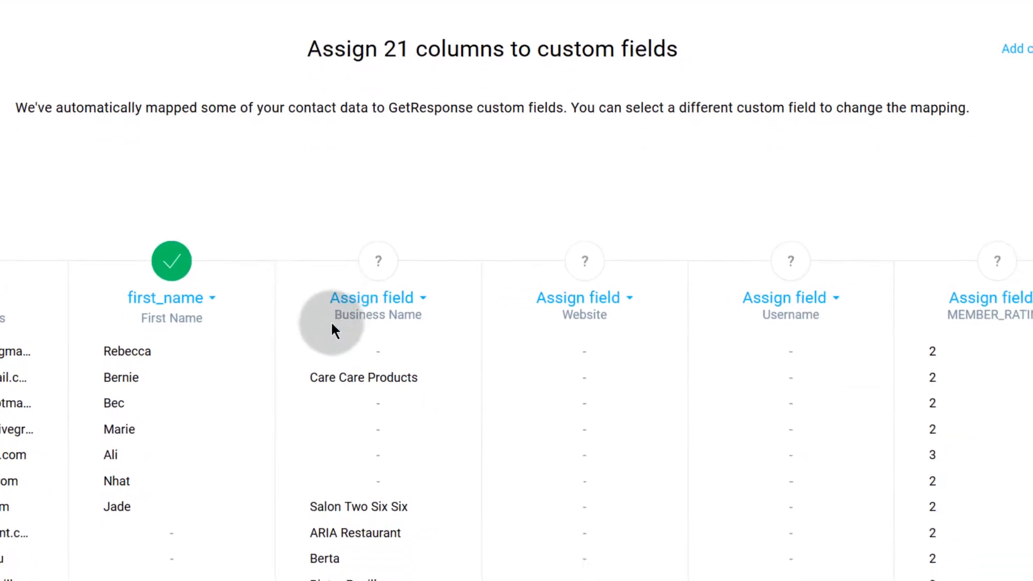
- Review the mapping table and check the Business Name column's field choices
scroll(333, 325, "down", 7)
scroll(263, 312, "up", 4)
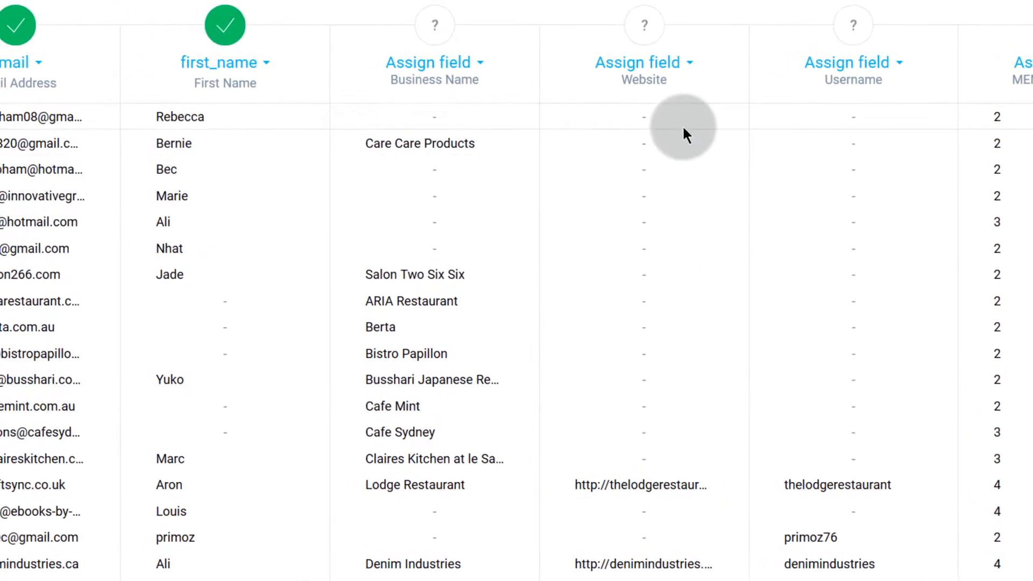
scroll(629, 285, "down", 5)
scroll(627, 267, "up", 6)
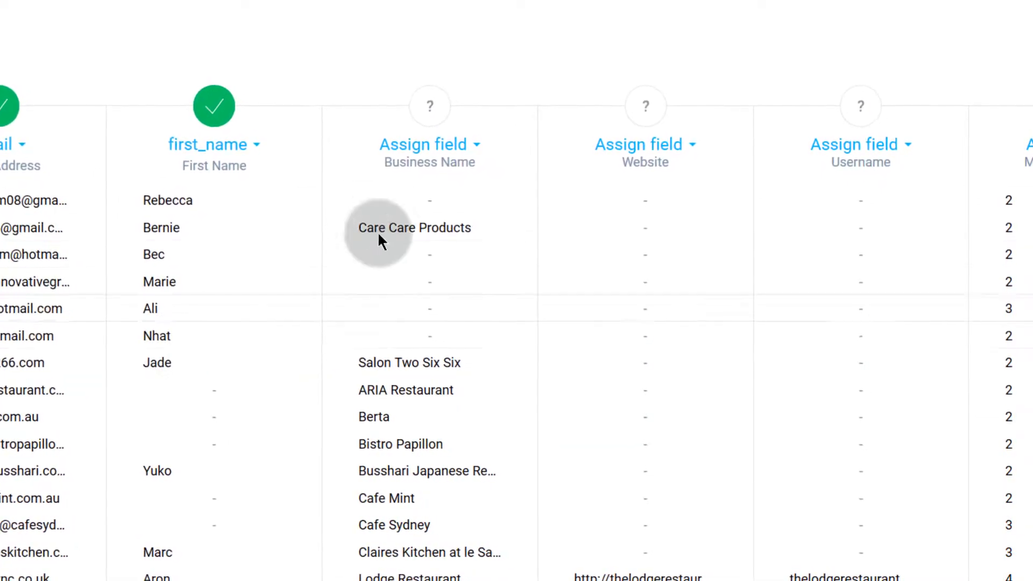
scroll(402, 232, "down", 3)
scroll(399, 231, "up", 5)
left_click(467, 309)
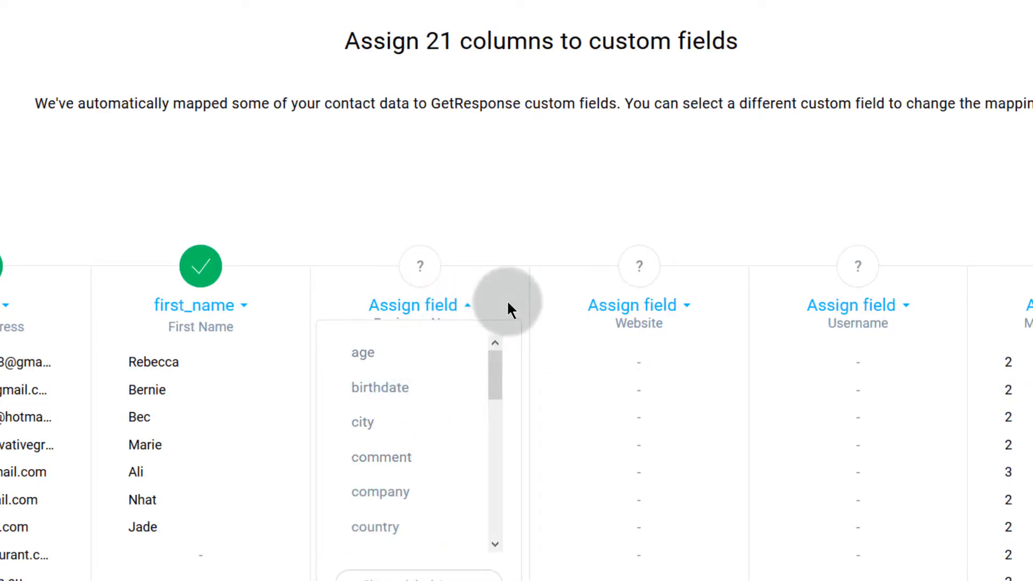
scroll(450, 237, "down", 3)
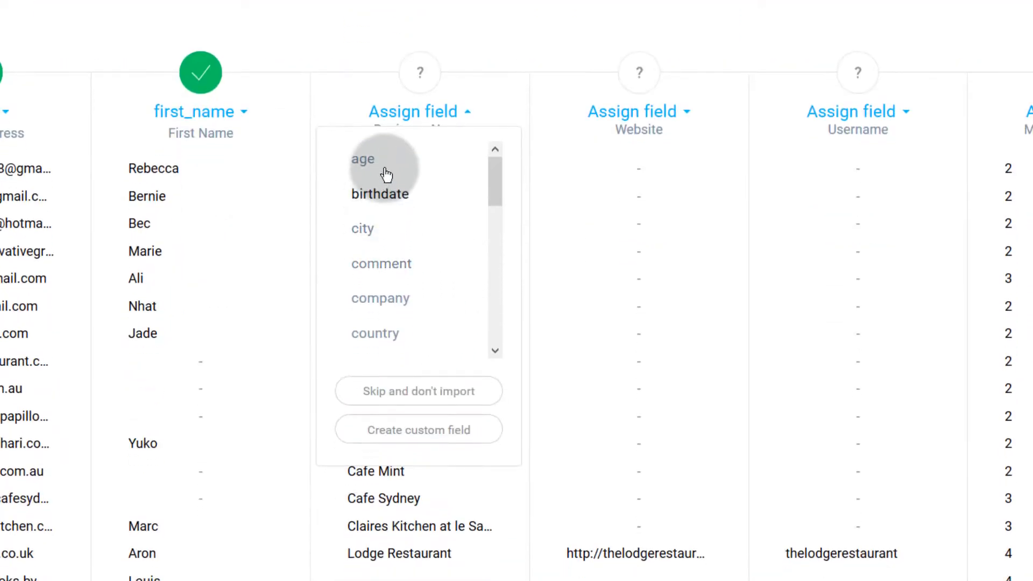
scroll(396, 235, "up", 5)
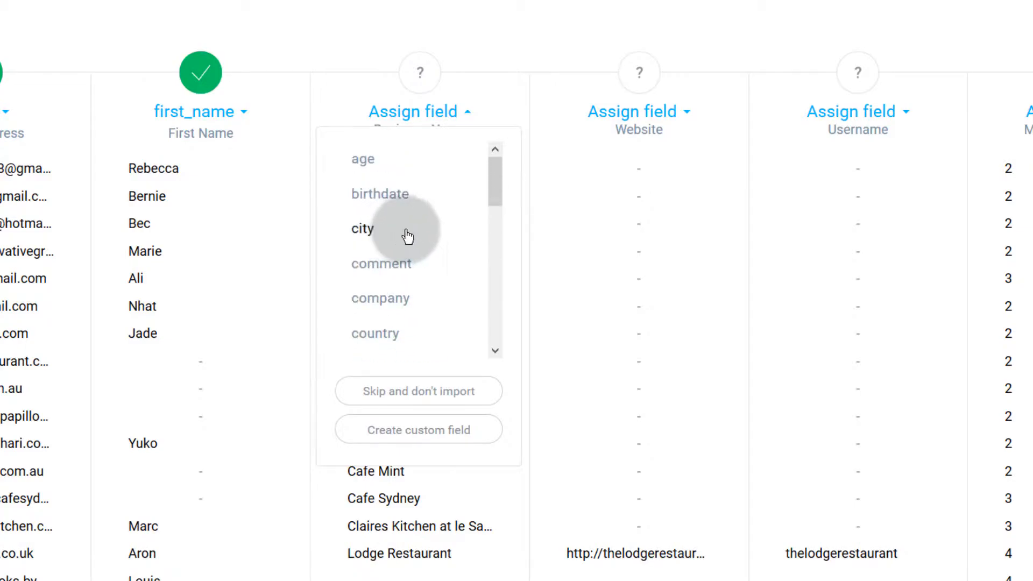
left_click(512, 100)
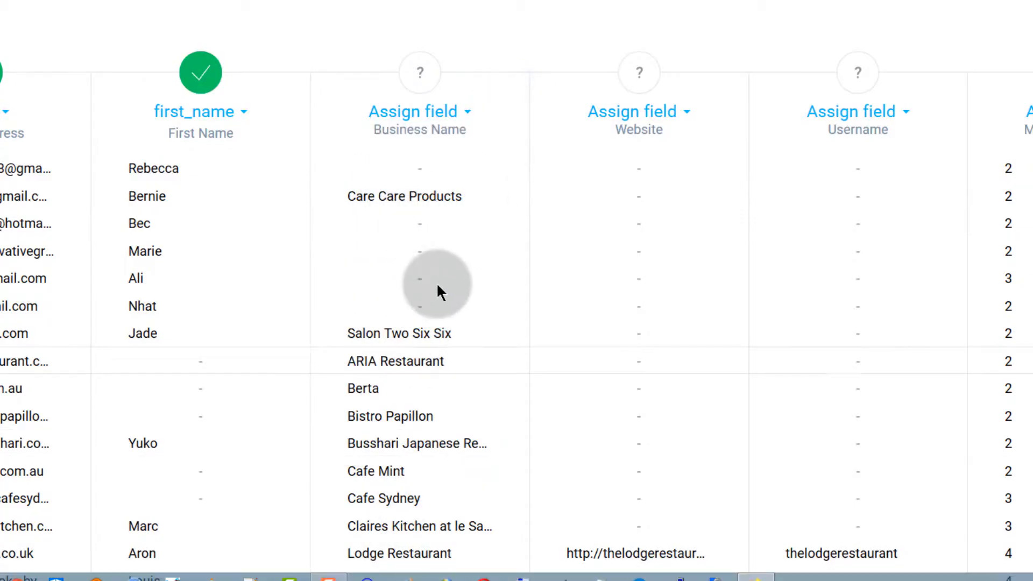
- Search the full field list for Business Name again, finding no matching field
left_click(465, 114)
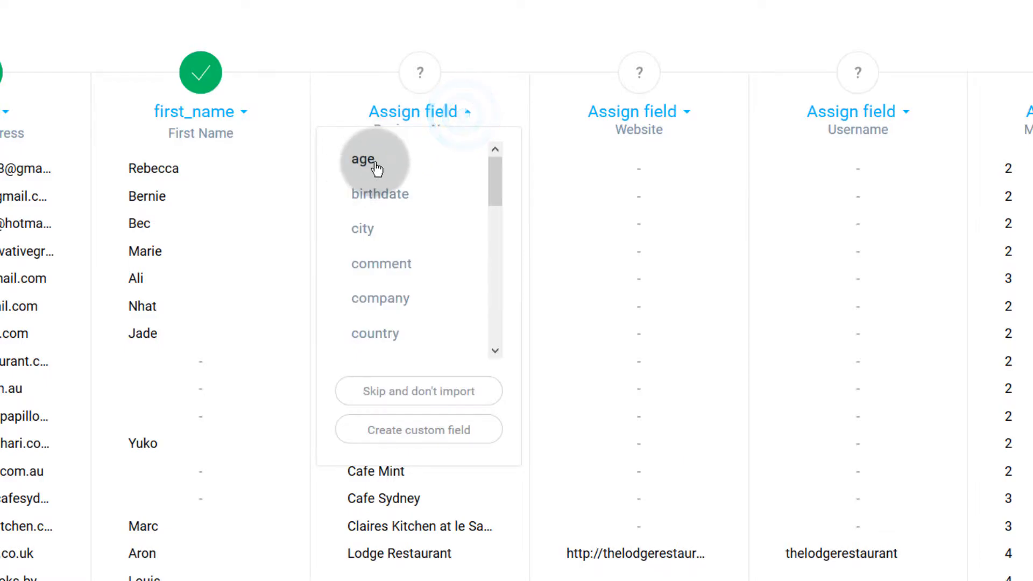
scroll(406, 194, "down", 5)
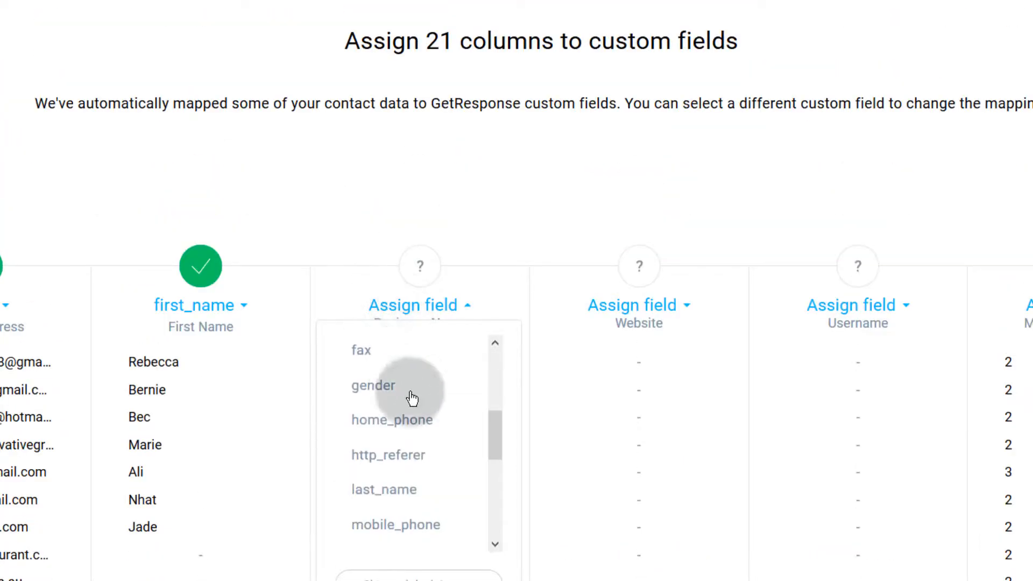
scroll(404, 401, "down", 3)
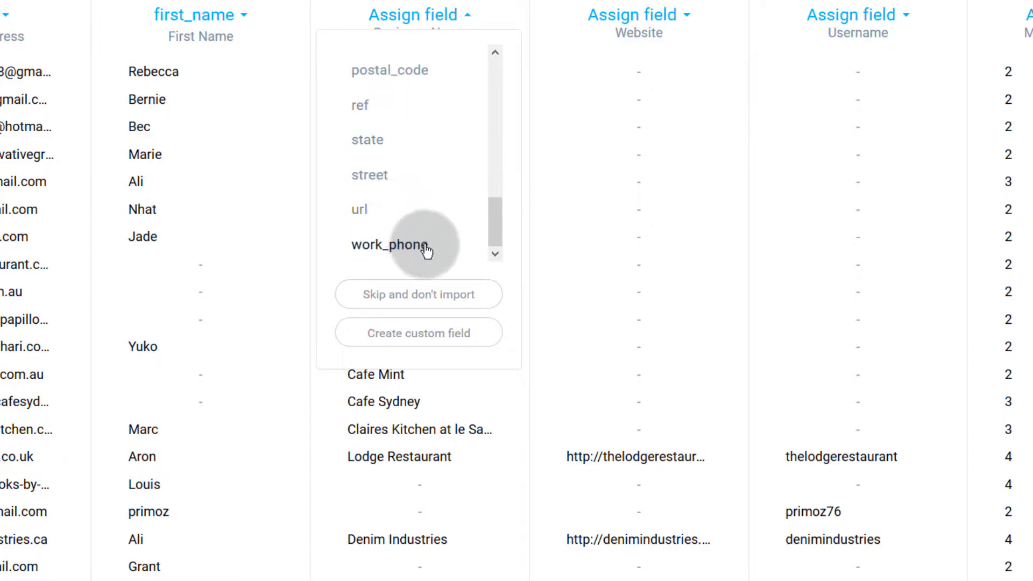
scroll(401, 243, "up", 10)
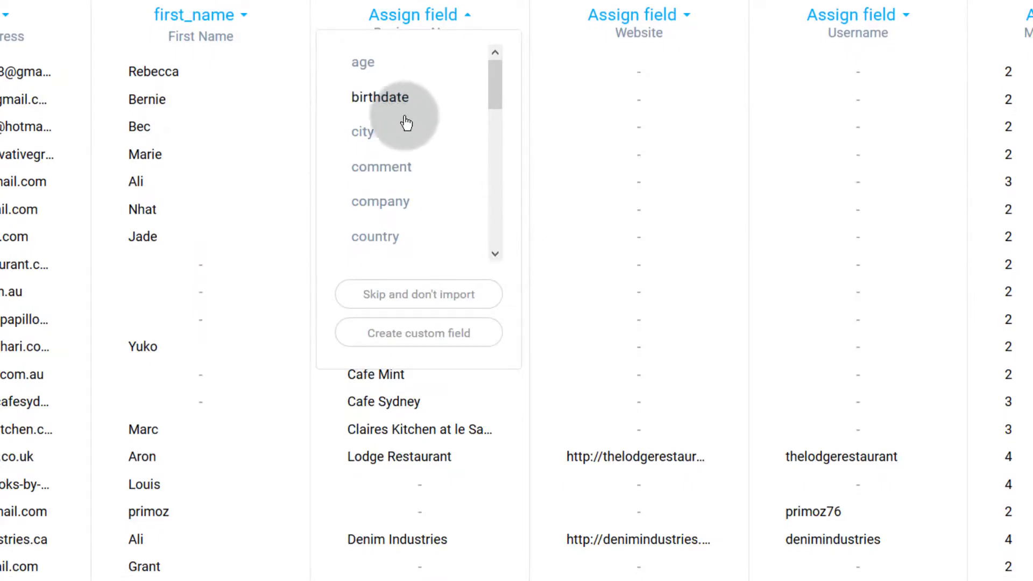
scroll(403, 415, "down", 3)
scroll(394, 175, "down", 3)
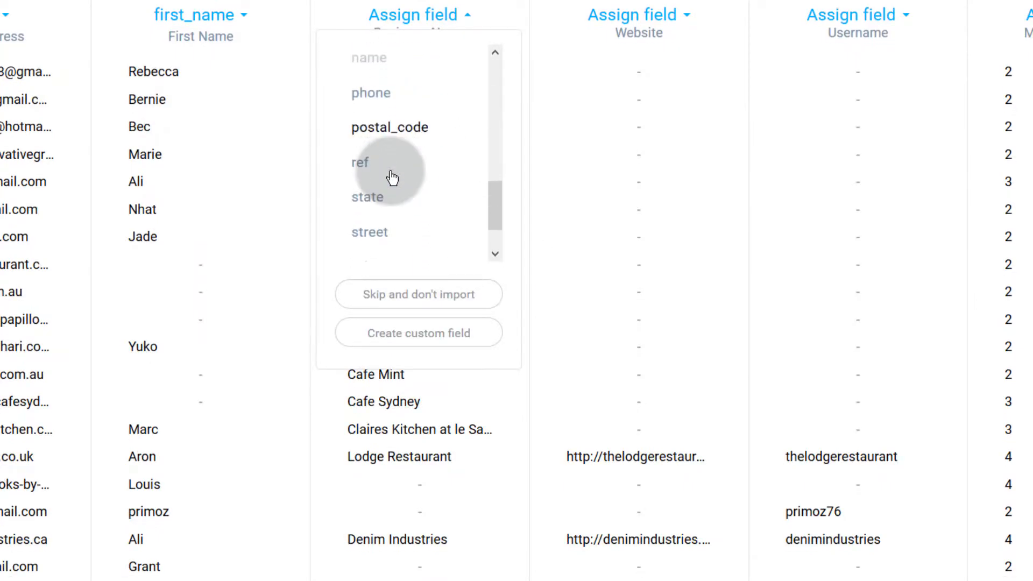
scroll(392, 177, "down", 2)
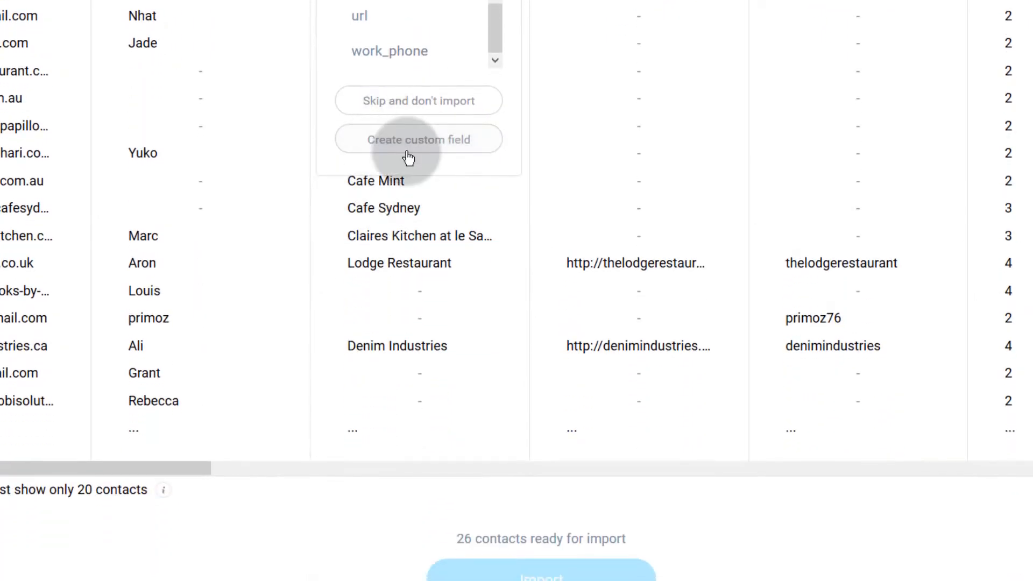
- Create a custom field named Business Name with value Business_Name and try to save it
left_click(412, 146)
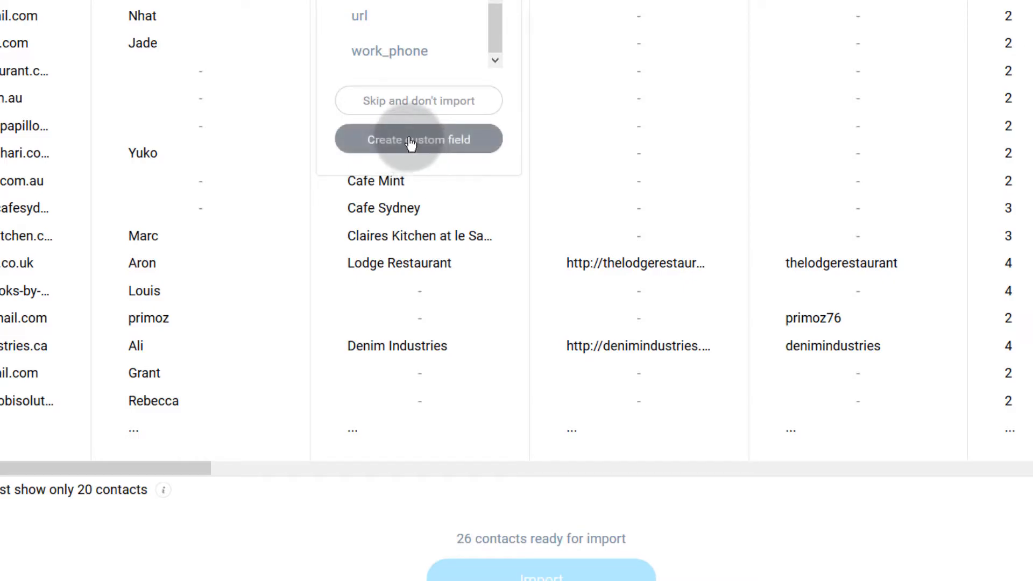
left_click(410, 141)
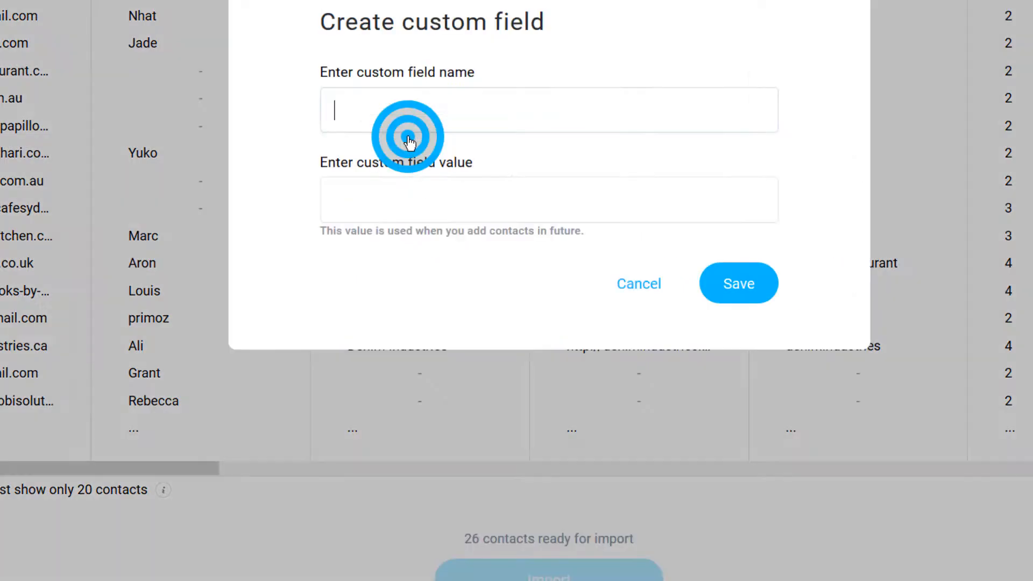
left_click(369, 117)
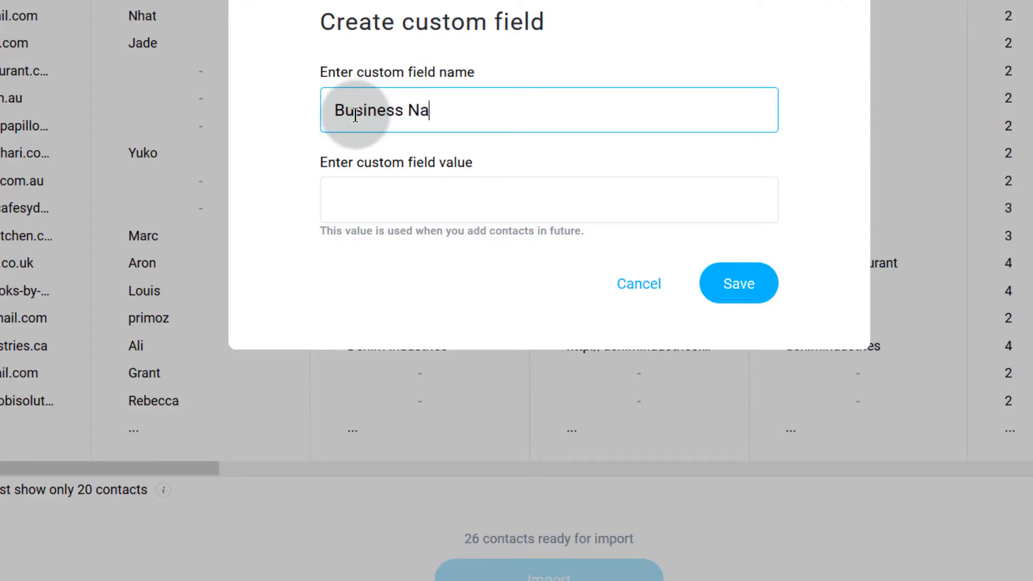
left_click(387, 203)
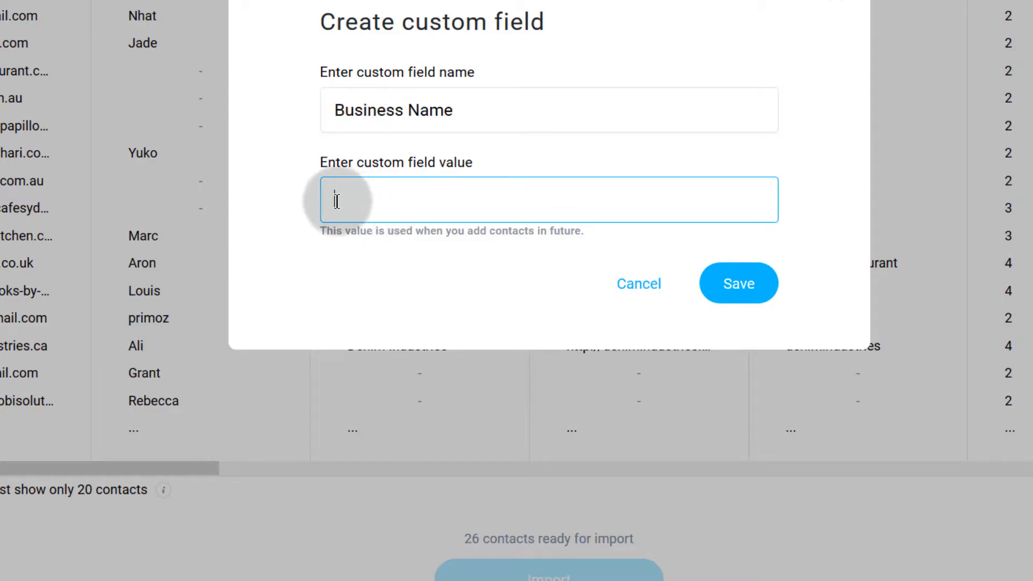
type("Business Name")
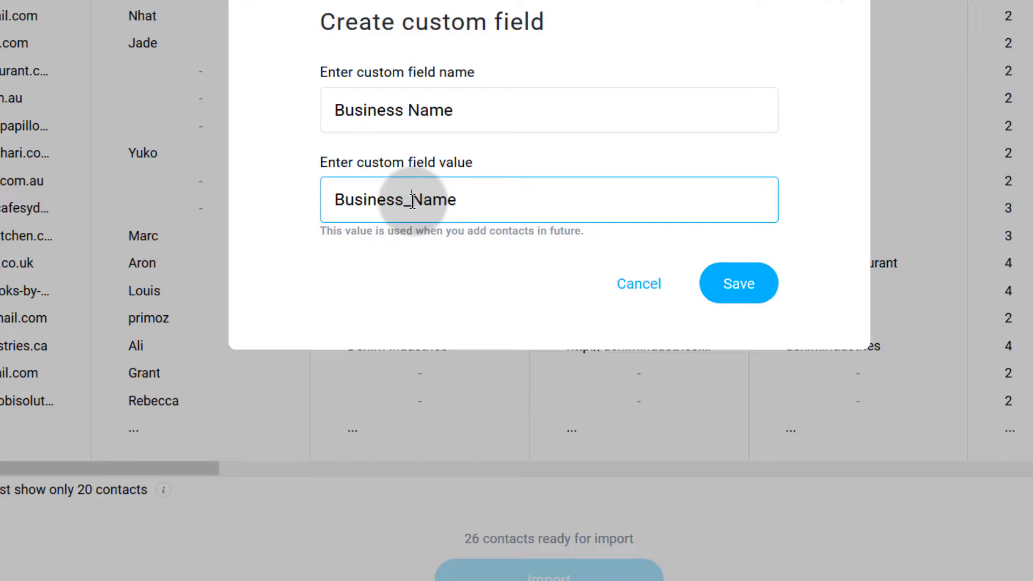
left_click(753, 296)
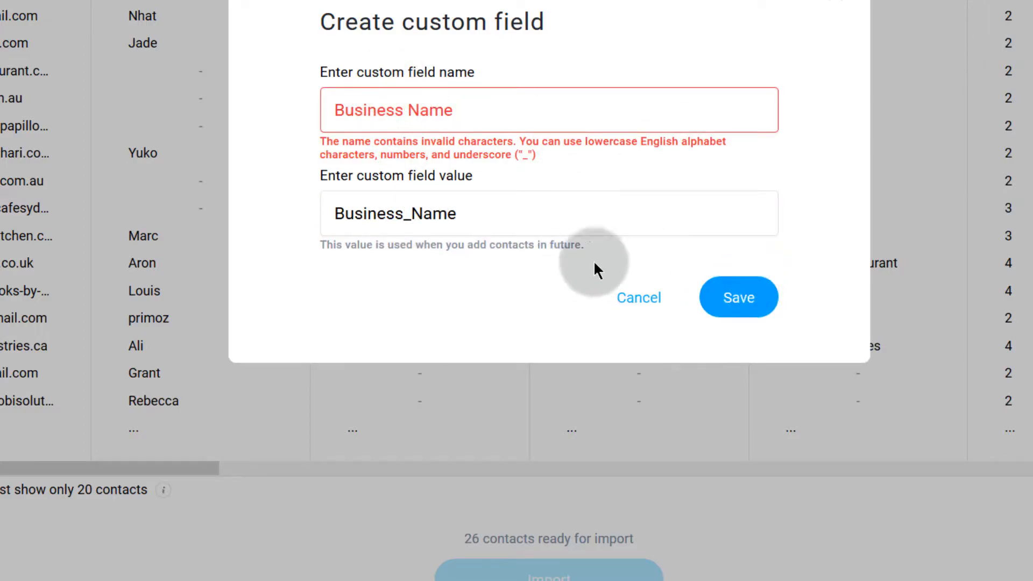
- Rename the custom field to business_name, set its value to Business Name, and save
left_click(412, 111)
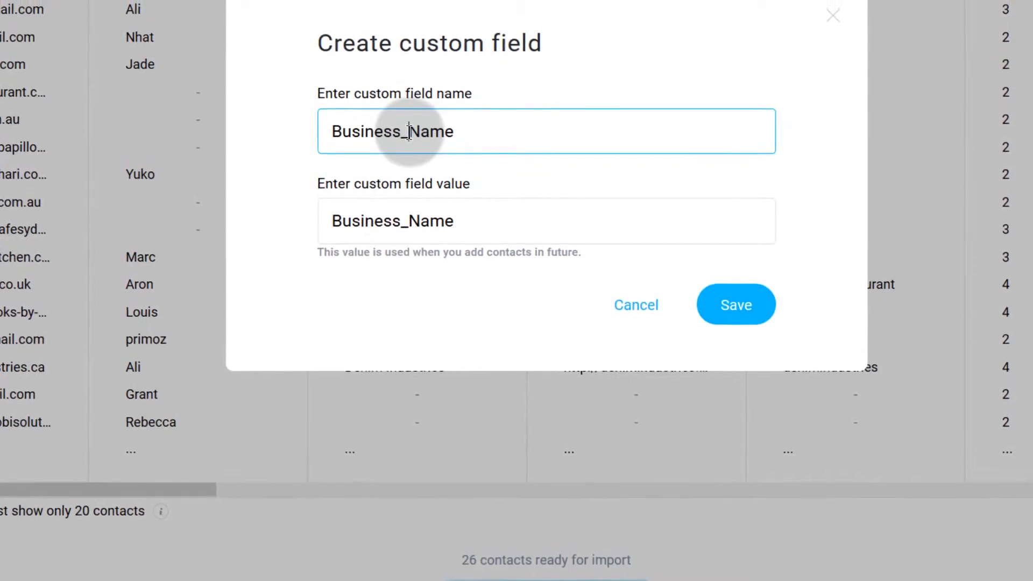
key("BackSpace")
type("n")
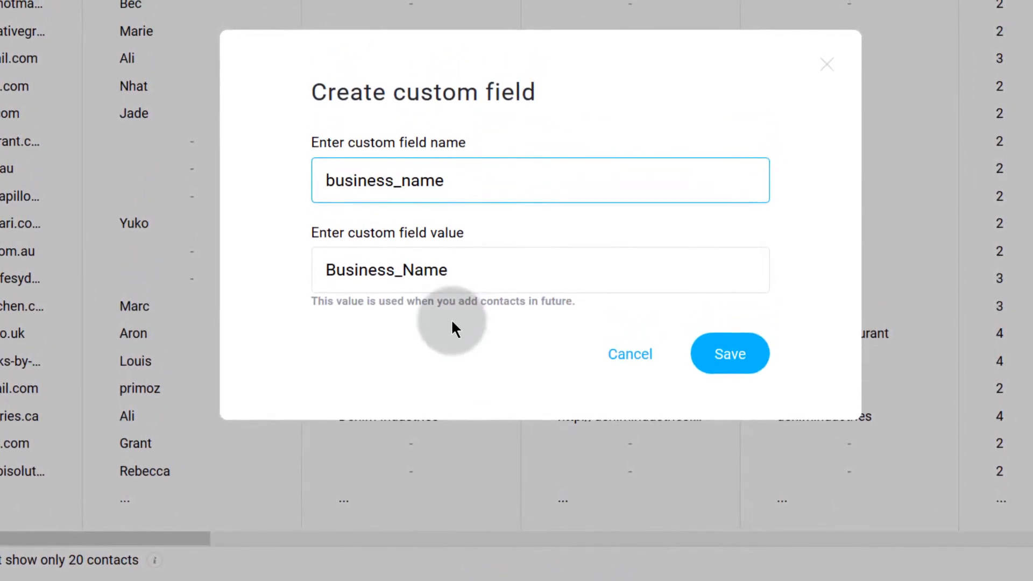
left_click_drag(464, 173, 318, 177)
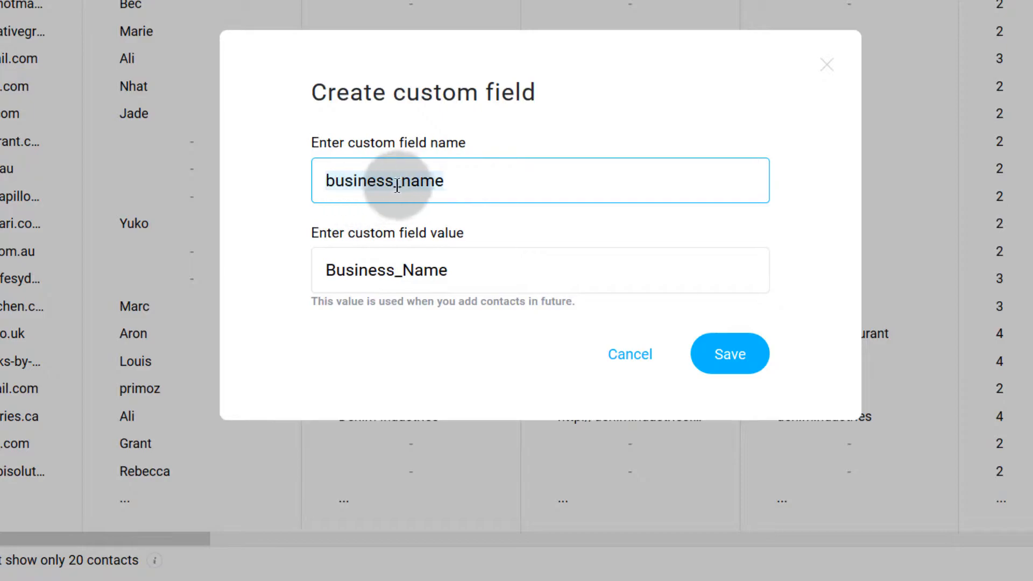
left_click(404, 272)
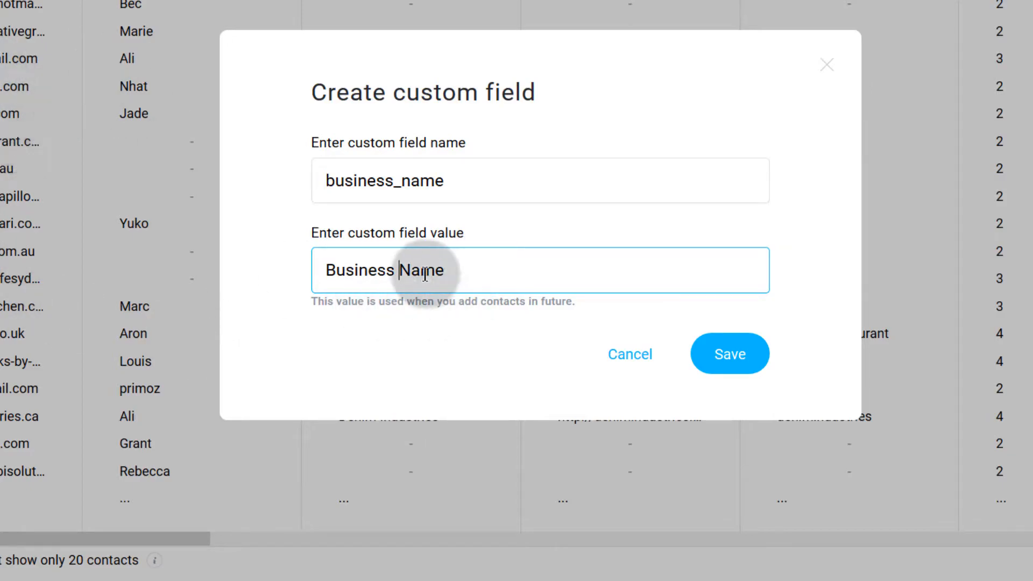
left_click_drag(468, 261, 294, 263)
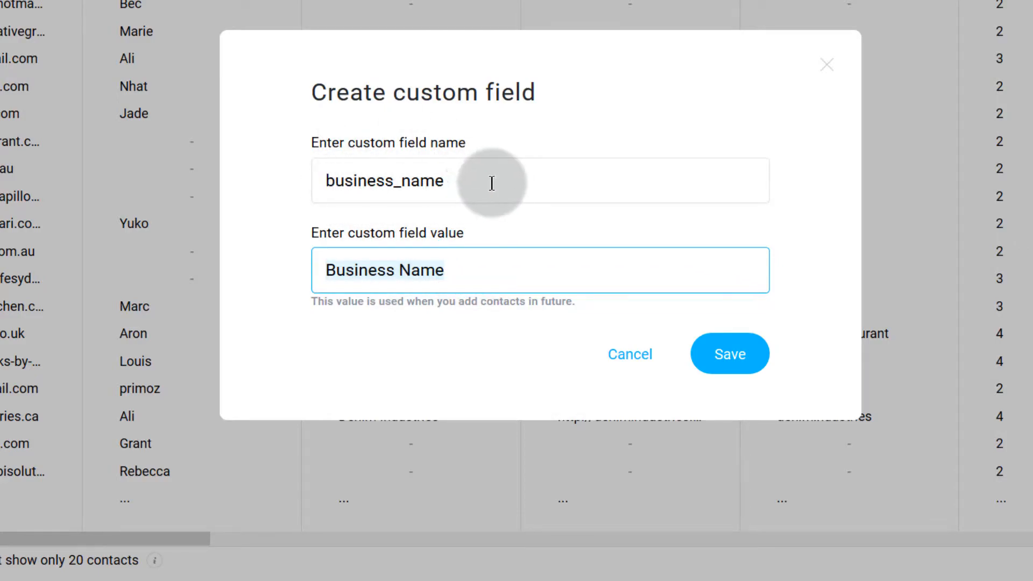
left_click_drag(464, 185, 295, 180)
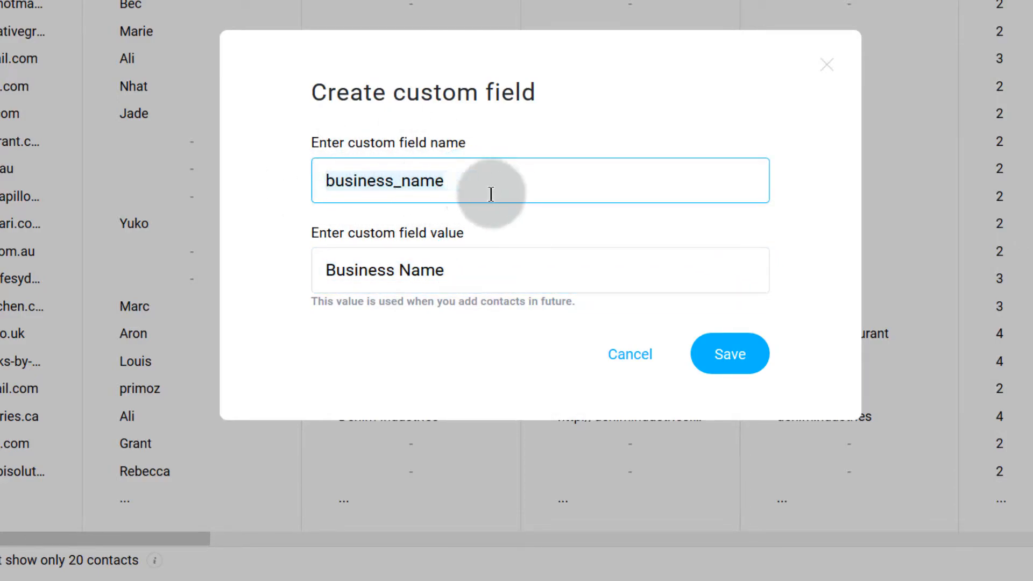
left_click_drag(324, 265, 477, 265)
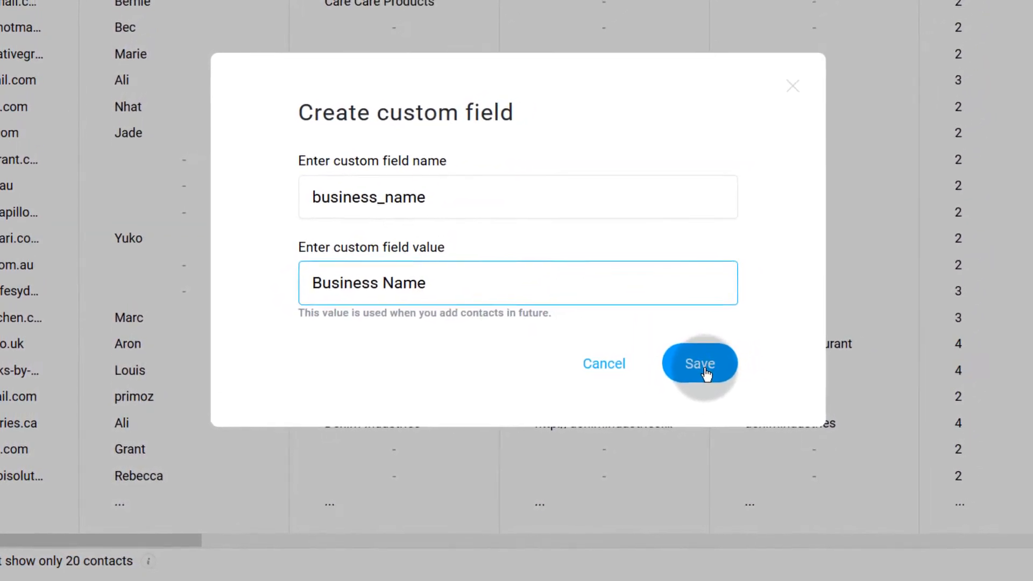
left_click(706, 372)
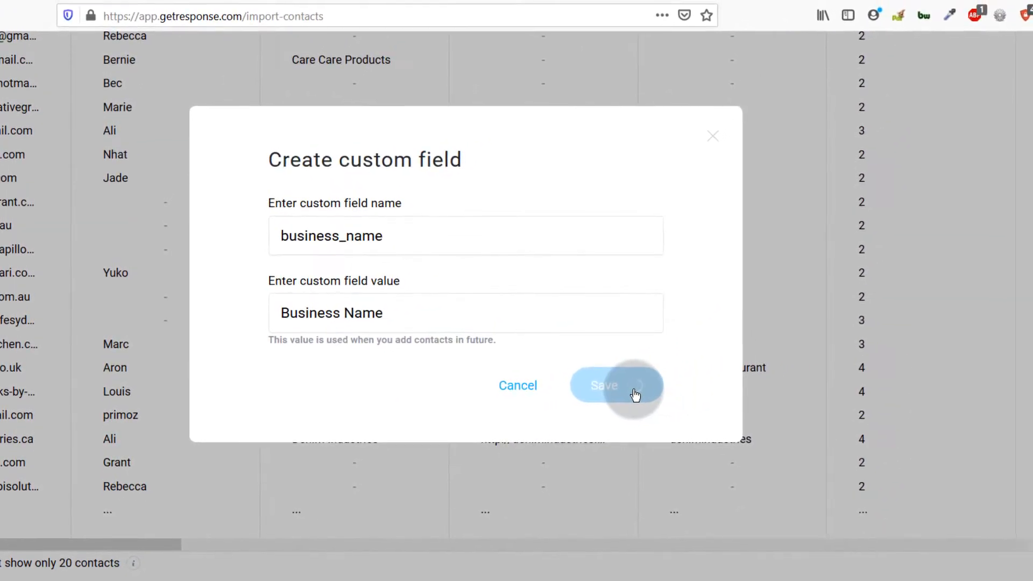
scroll(369, 311, "up", 8)
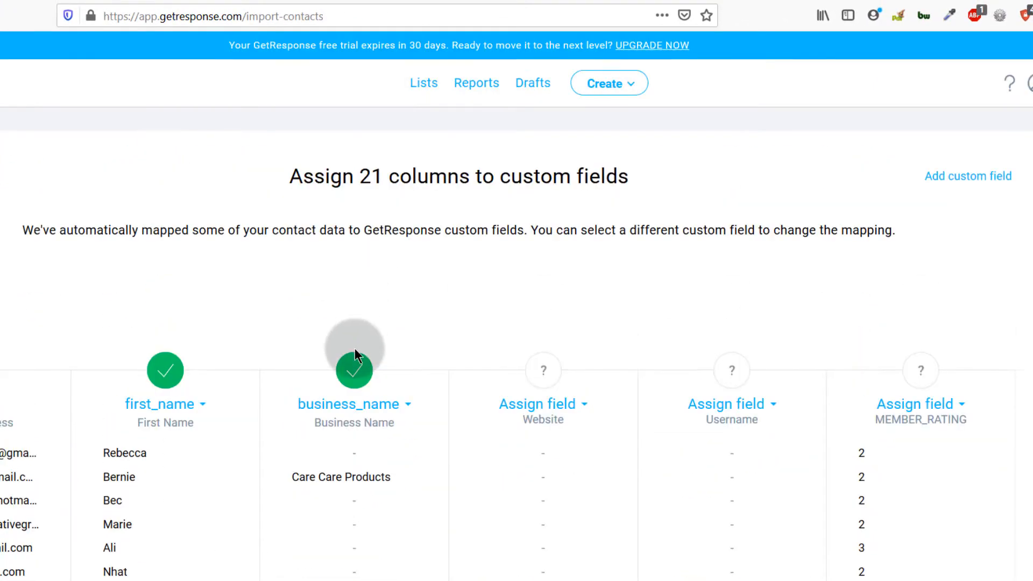
scroll(354, 348, "down", 3)
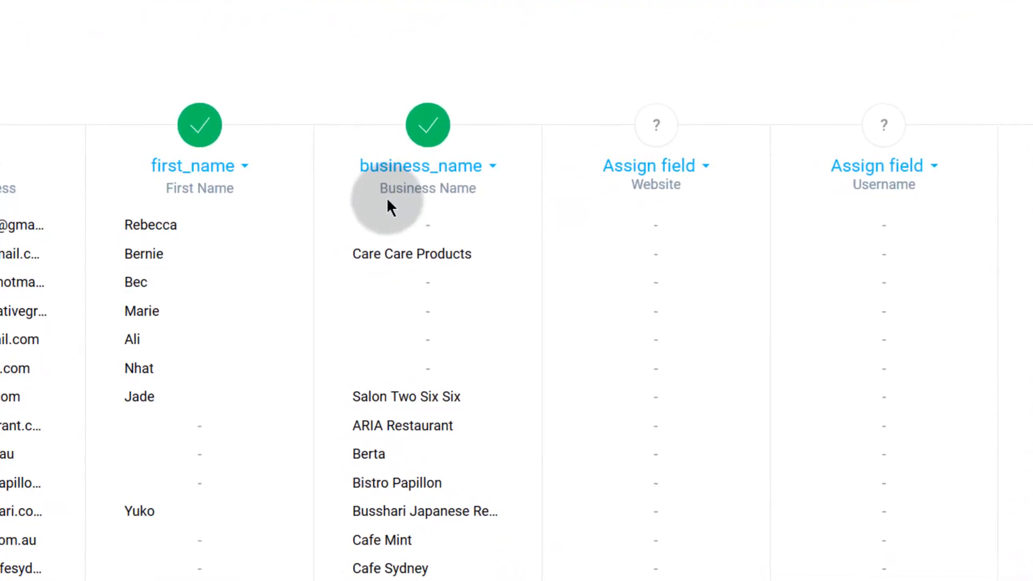
left_click(492, 166)
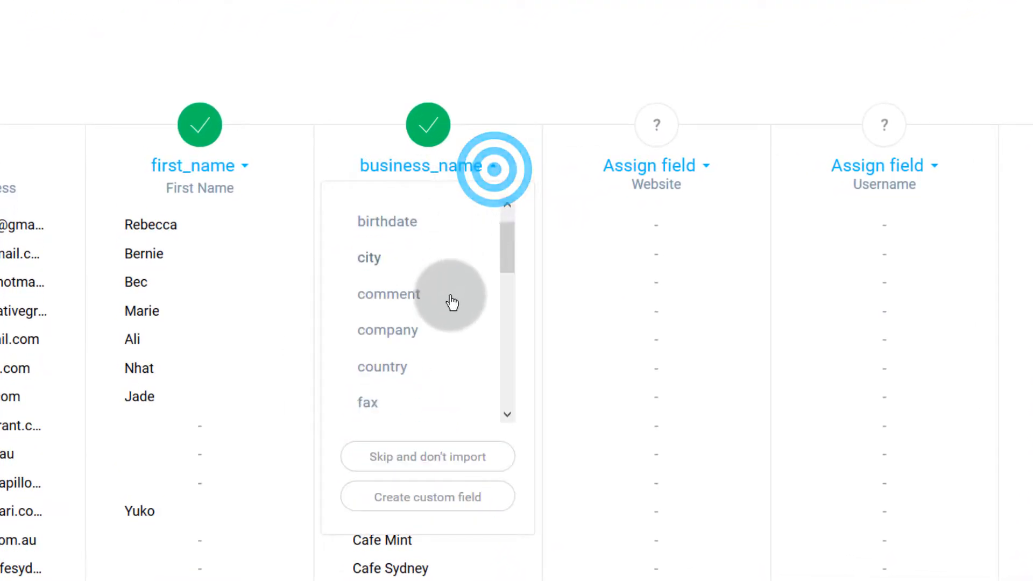
scroll(452, 303, "down", 5)
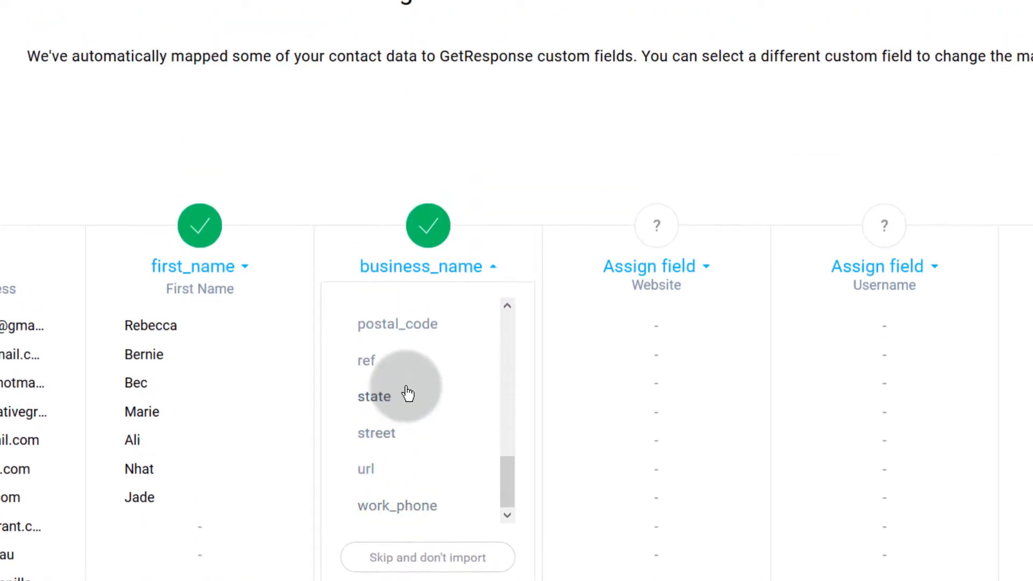
scroll(408, 393, "up", 5)
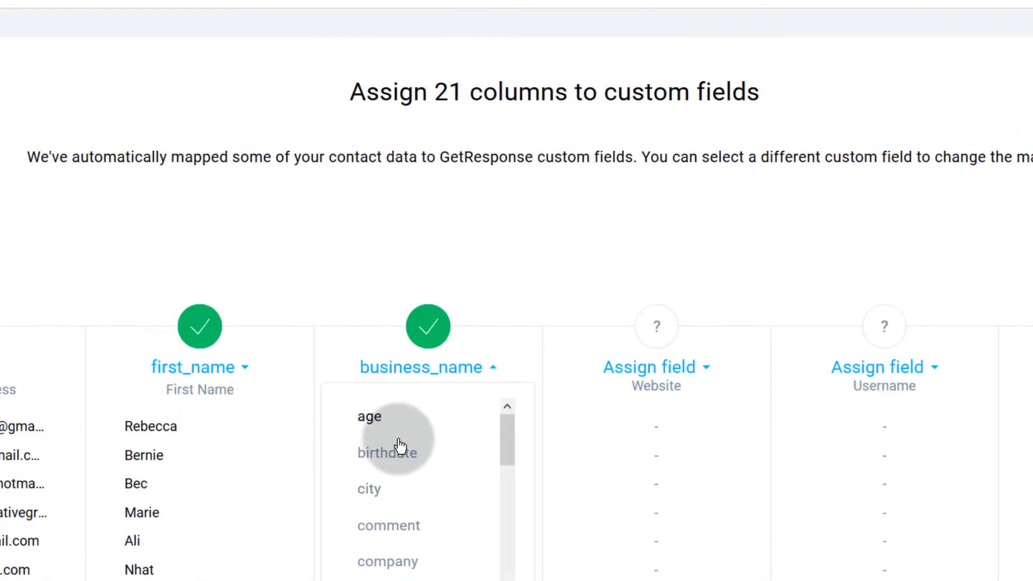
scroll(384, 465, "down", 3)
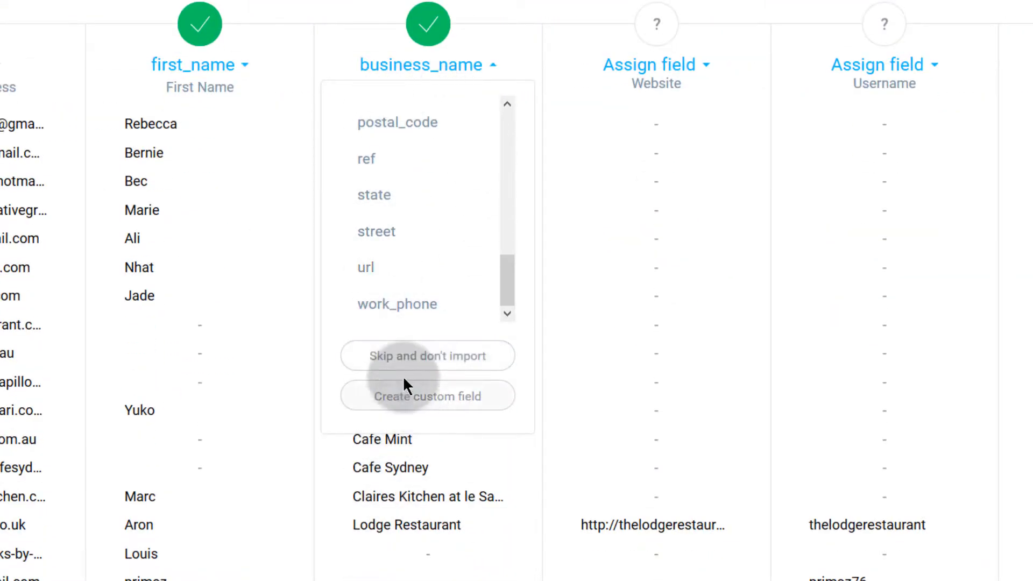
left_click(409, 398)
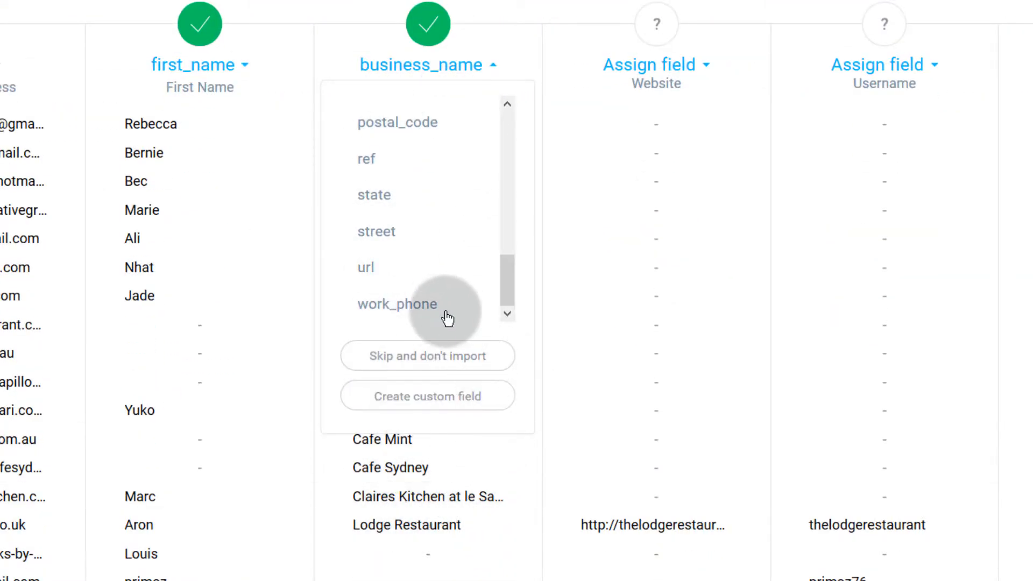
scroll(404, 293, "up", 10)
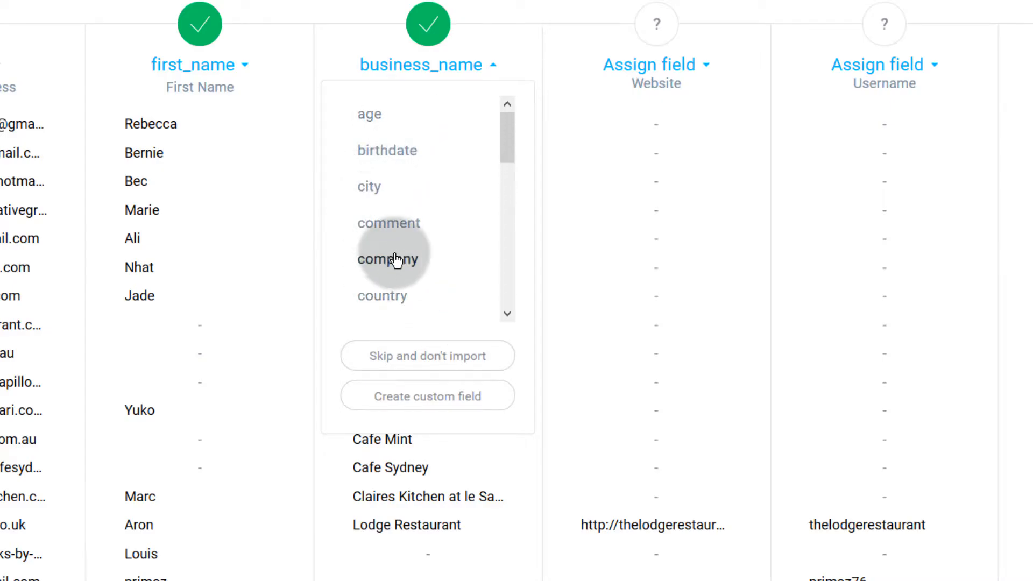
scroll(391, 260, "down", 5)
left_click(437, 409)
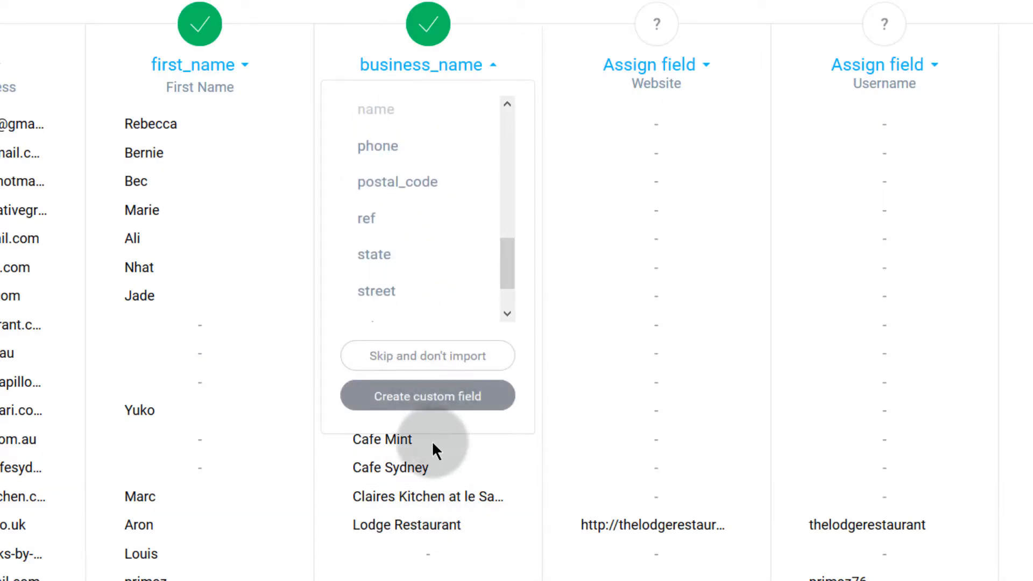
left_click(427, 399)
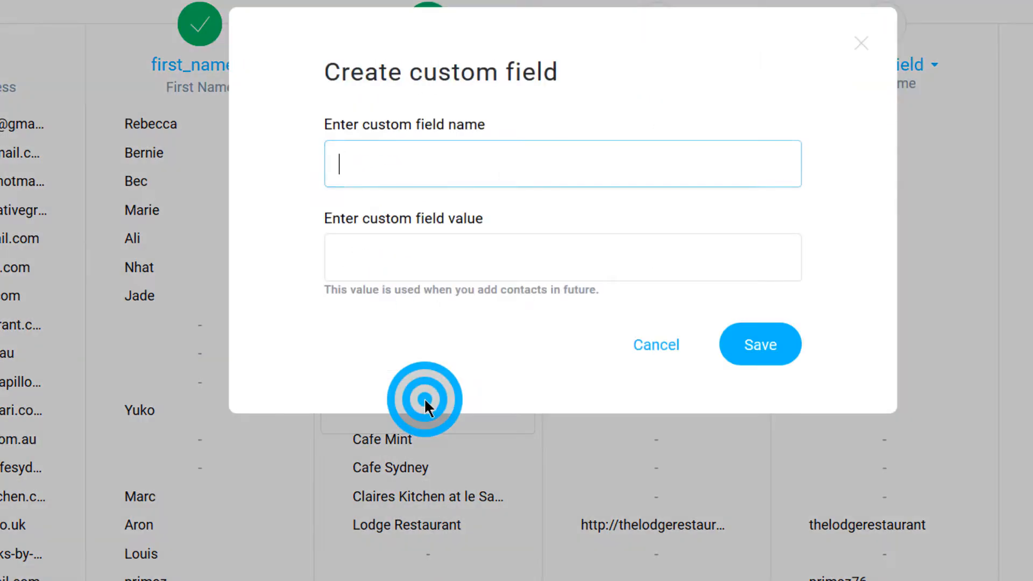
left_click(368, 169)
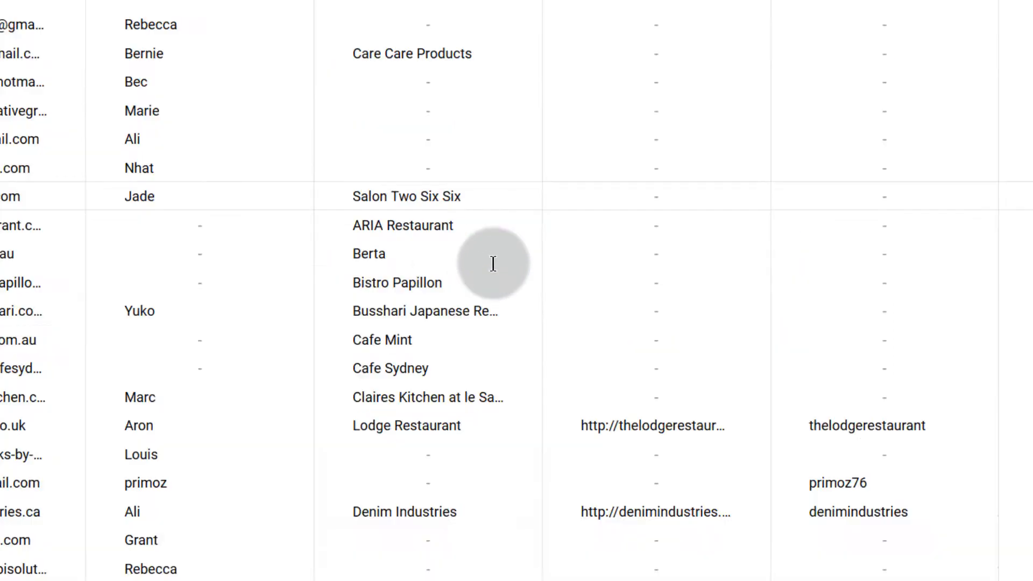
left_click_drag(380, 289, 473, 288)
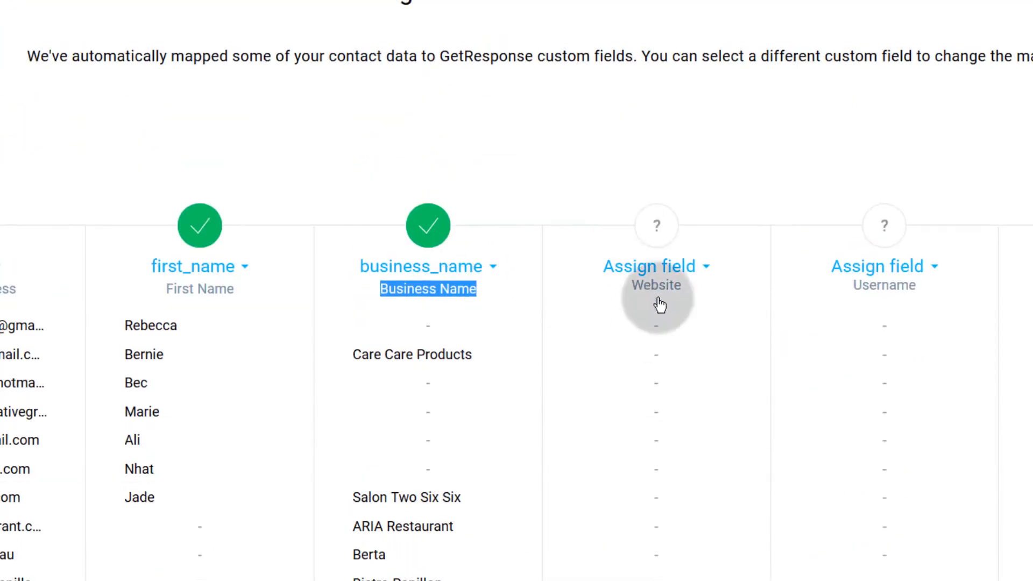
- Assign the Website column to the url field
scroll(672, 446, "down", 7)
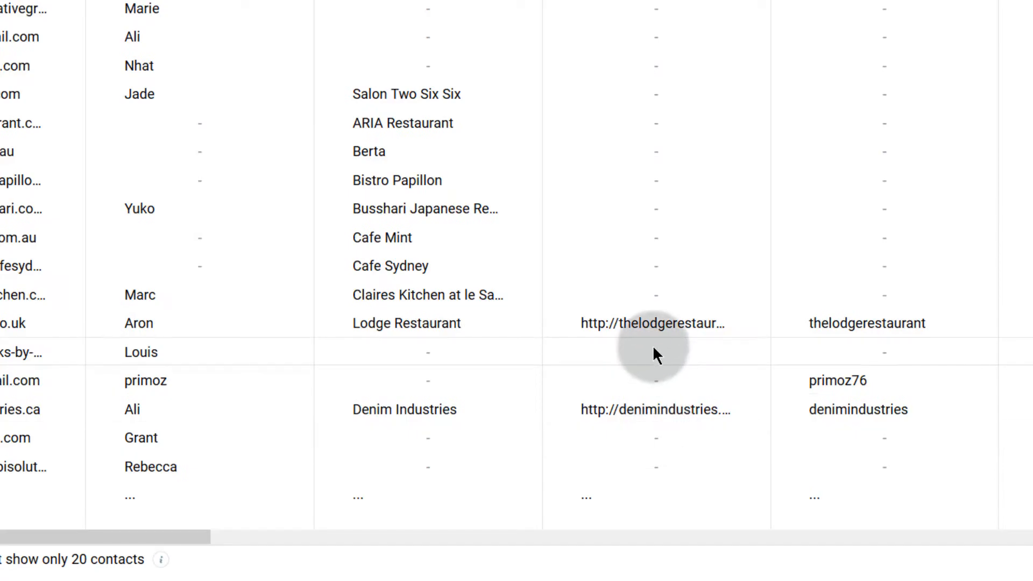
scroll(652, 336, "up", 1)
scroll(653, 332, "up", 3)
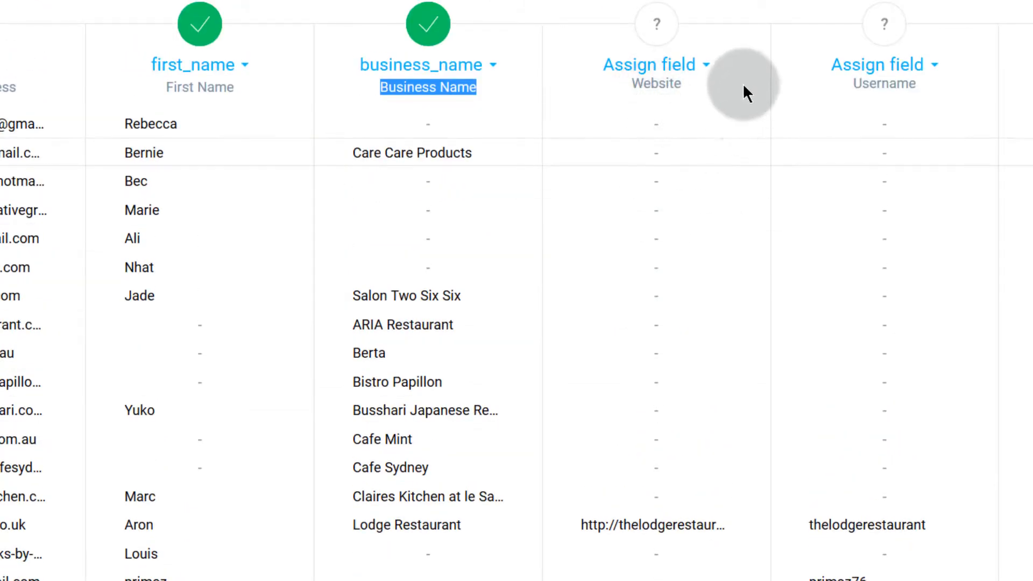
left_click(708, 67)
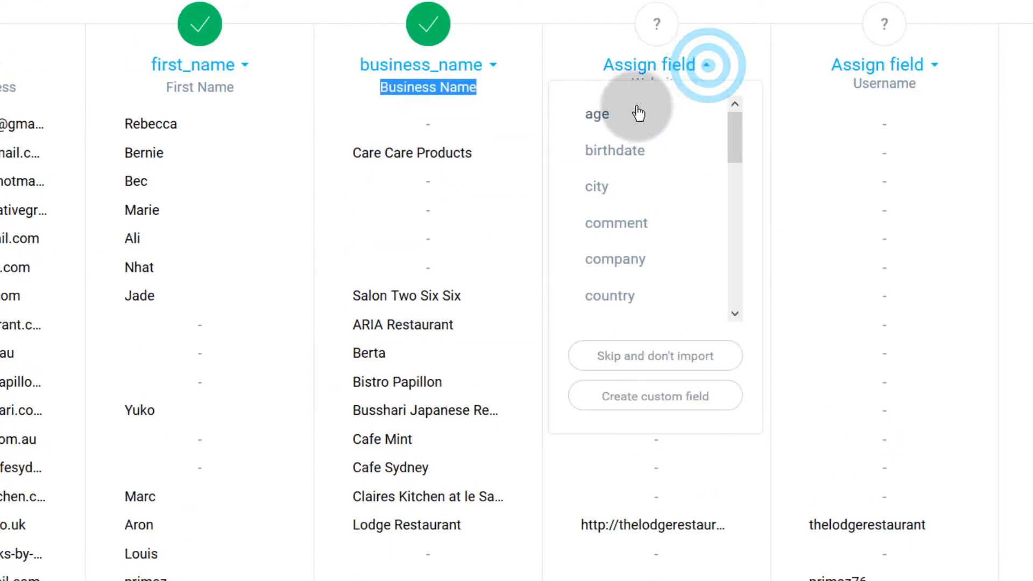
scroll(637, 281, "down", 5)
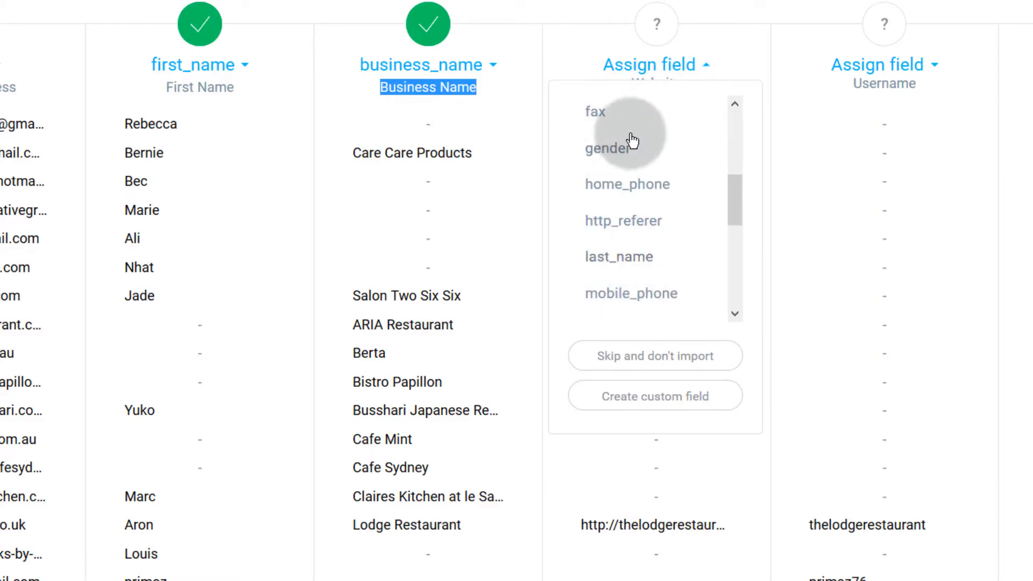
scroll(624, 307, "down", 4)
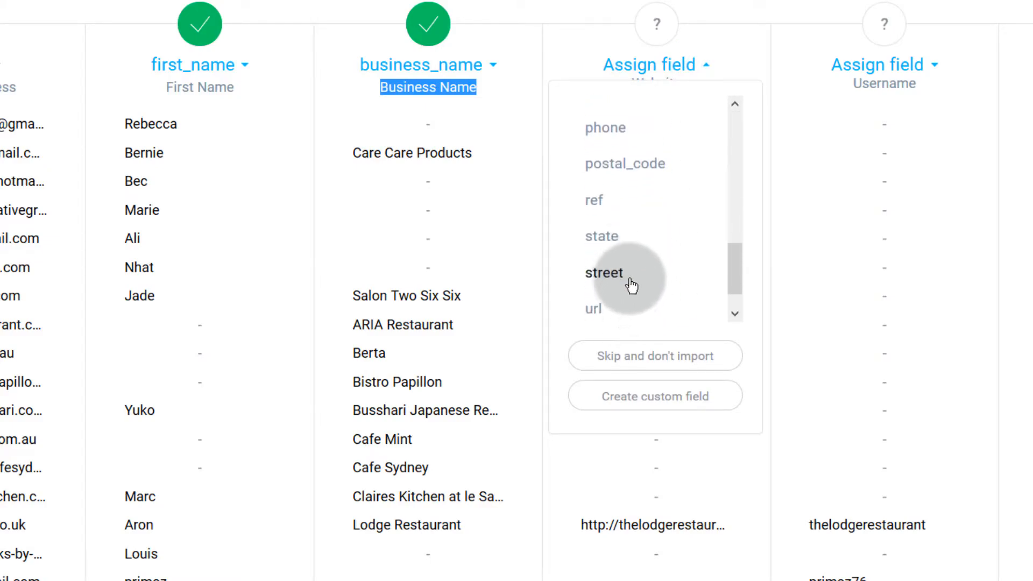
scroll(632, 285, "down", 1)
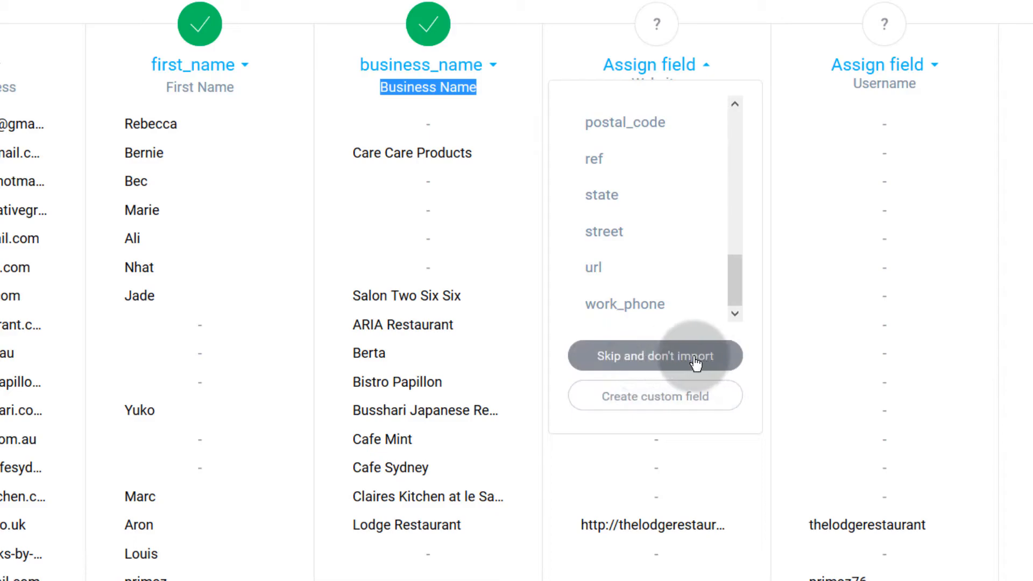
left_click(606, 267)
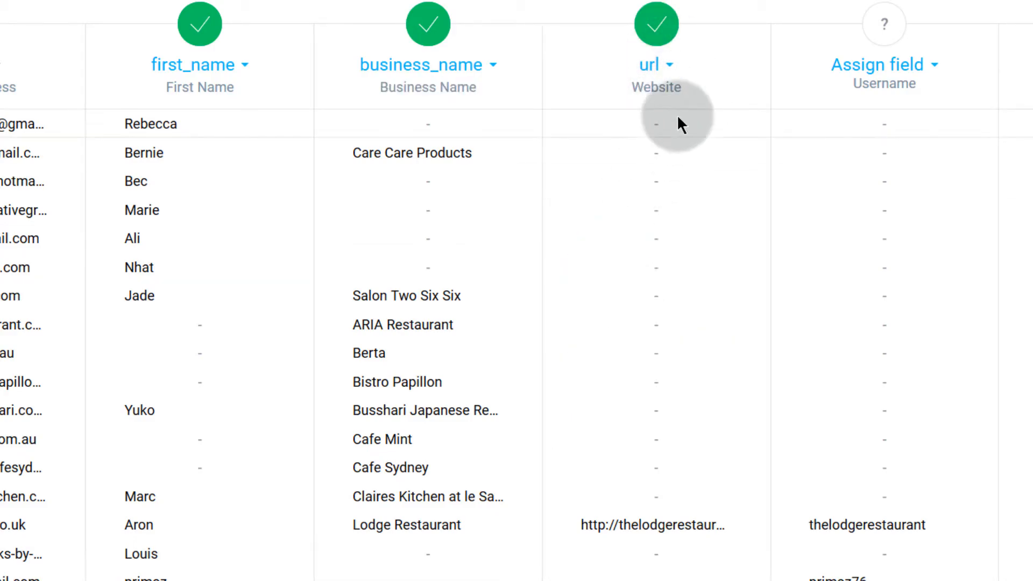
scroll(667, 549, "down", 5)
- Set both the Username and MEMBER_RATING columns to Don't import
scroll(650, 508, "up", 10)
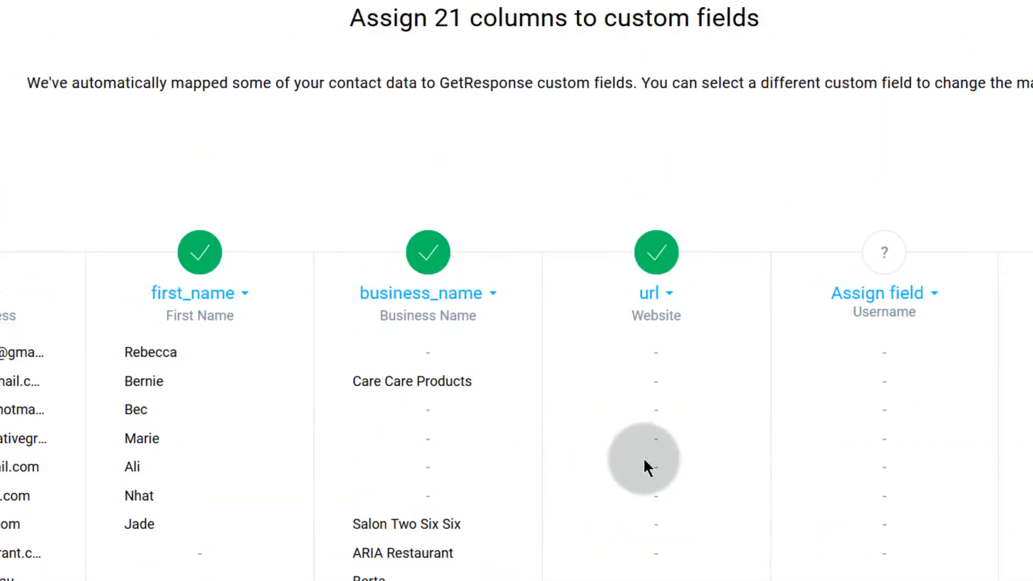
left_click(929, 295)
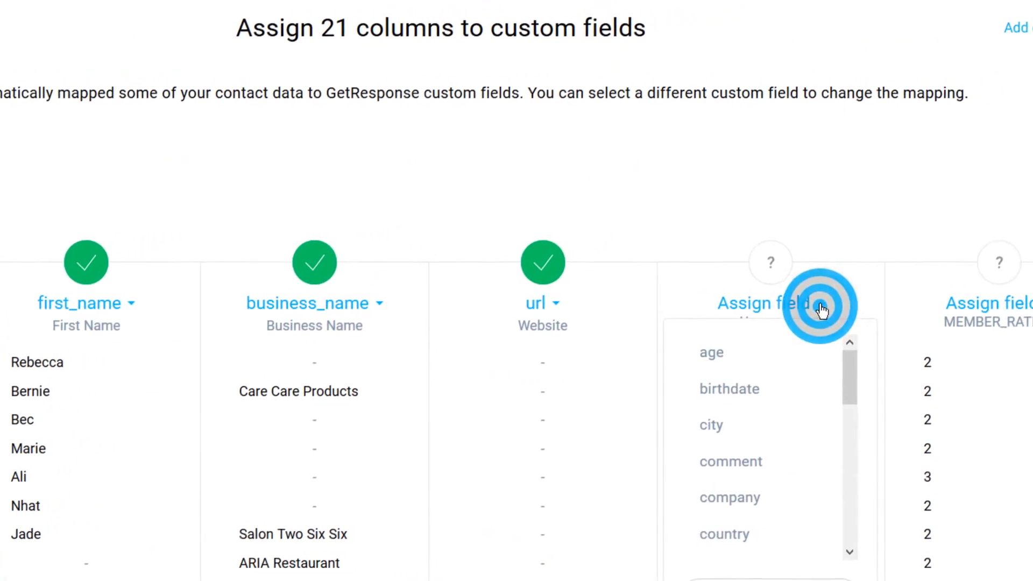
scroll(730, 497, "down", 5)
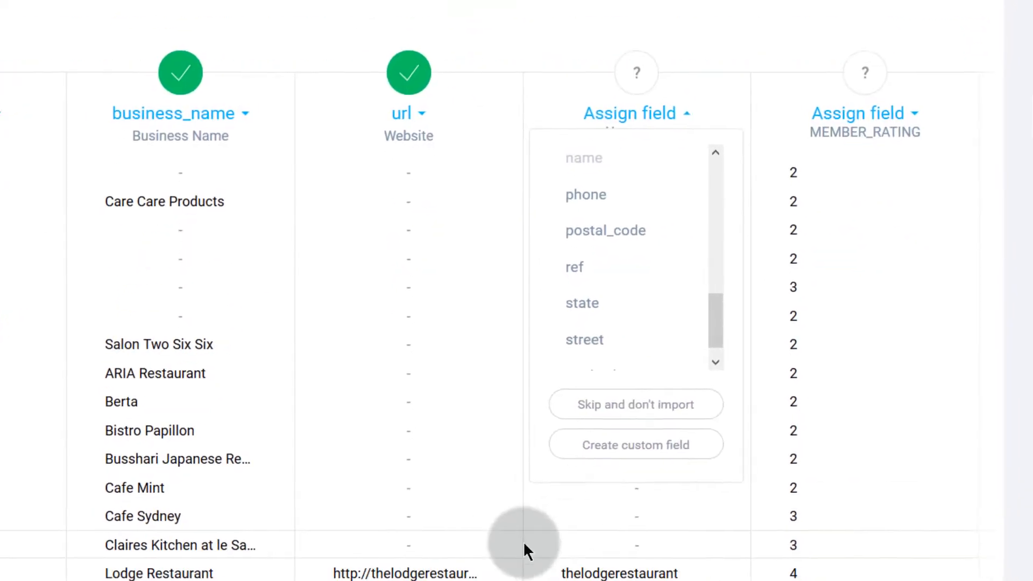
left_click(619, 404)
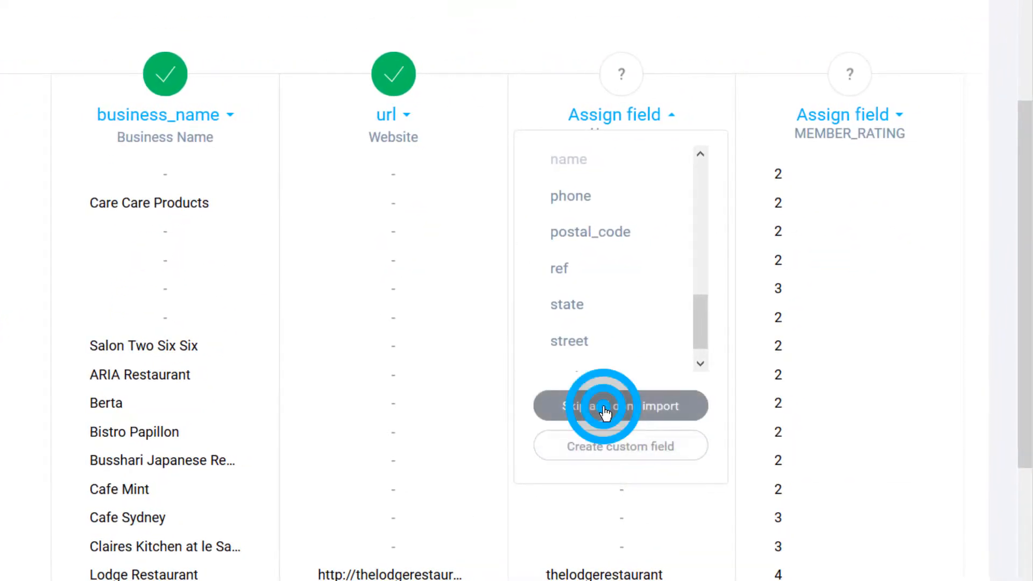
left_click(898, 123)
left_click(827, 411)
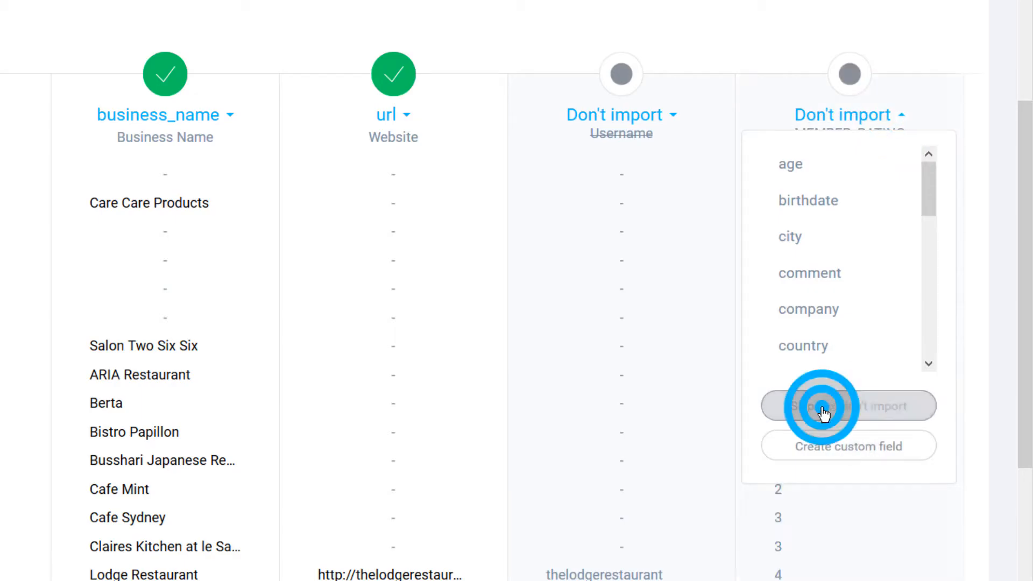
- Scroll across the remaining mapping columns and down to the Import button
scroll(461, 450, "down", 7)
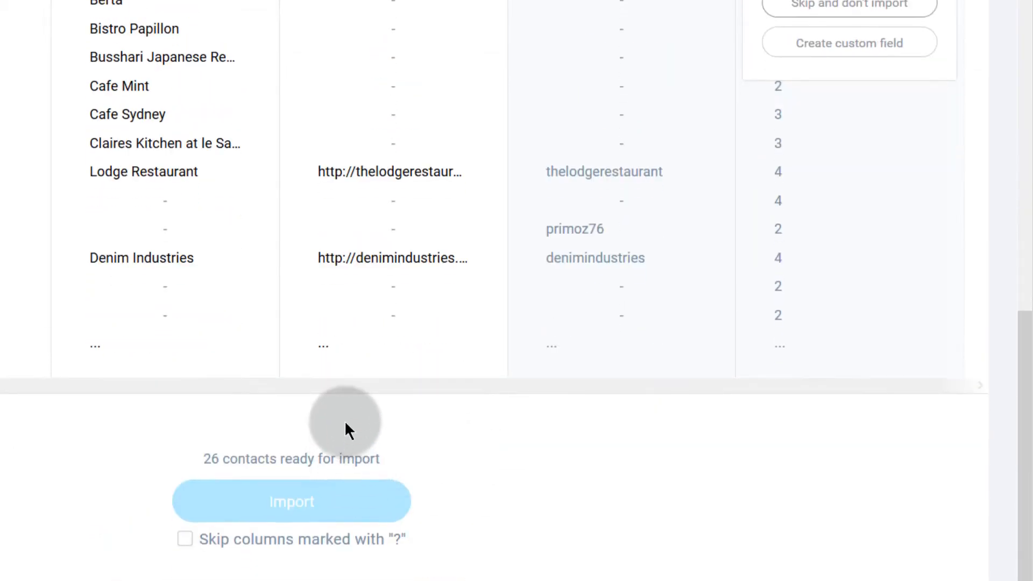
left_click_drag(0, 385, 499, 398)
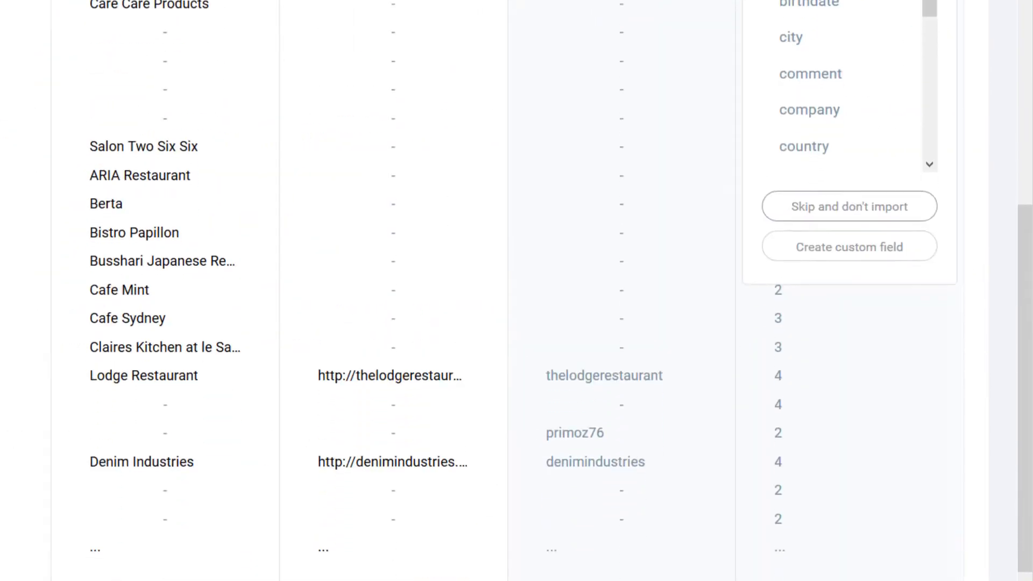
scroll(507, 290, "down", 1)
left_click_drag(43, 561, 119, 565)
scroll(7, 566, "down", 3)
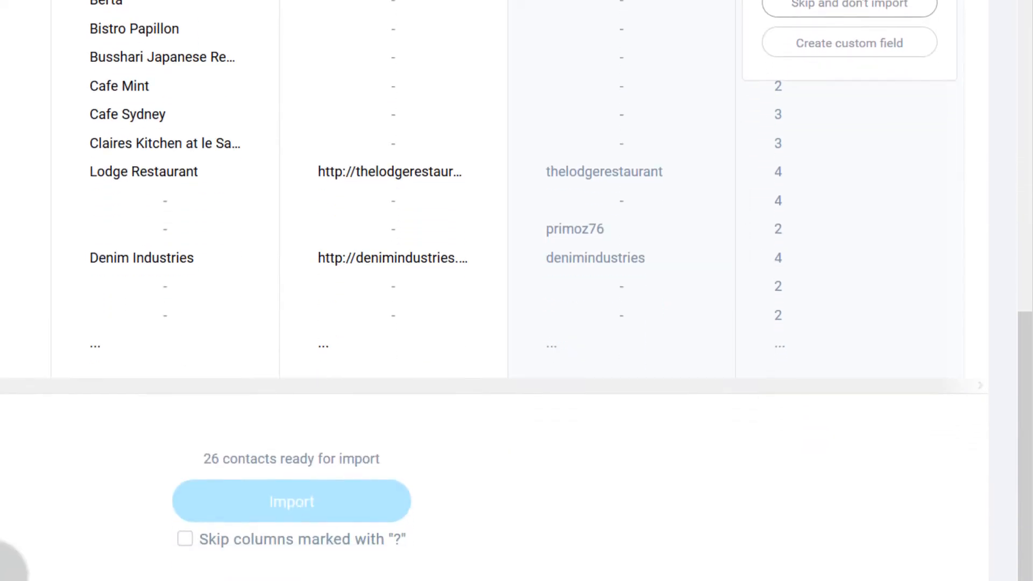
- Skip the columns marked '?' and import the 26 contacts
left_click(185, 542)
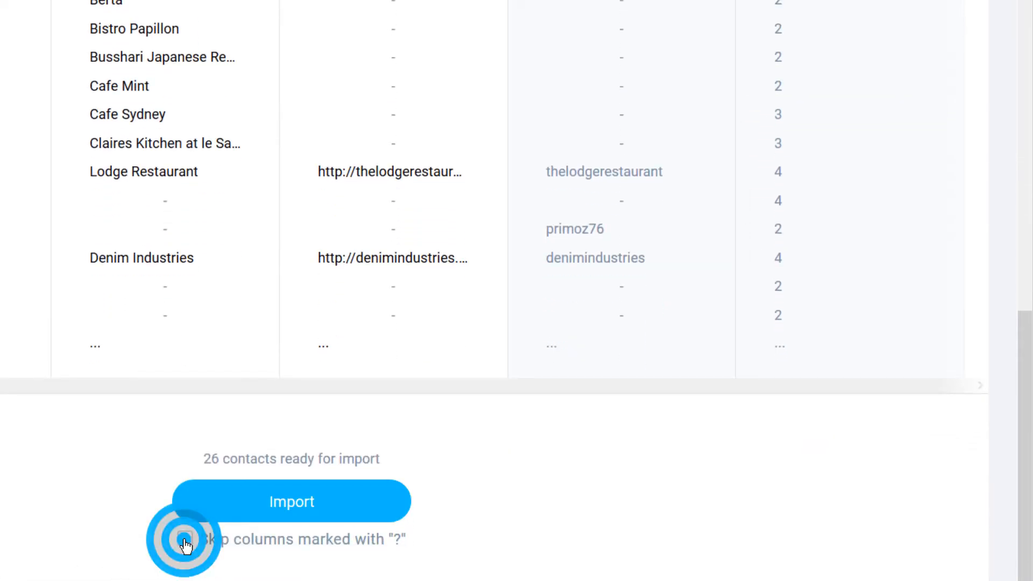
scroll(180, 392, "up", 10)
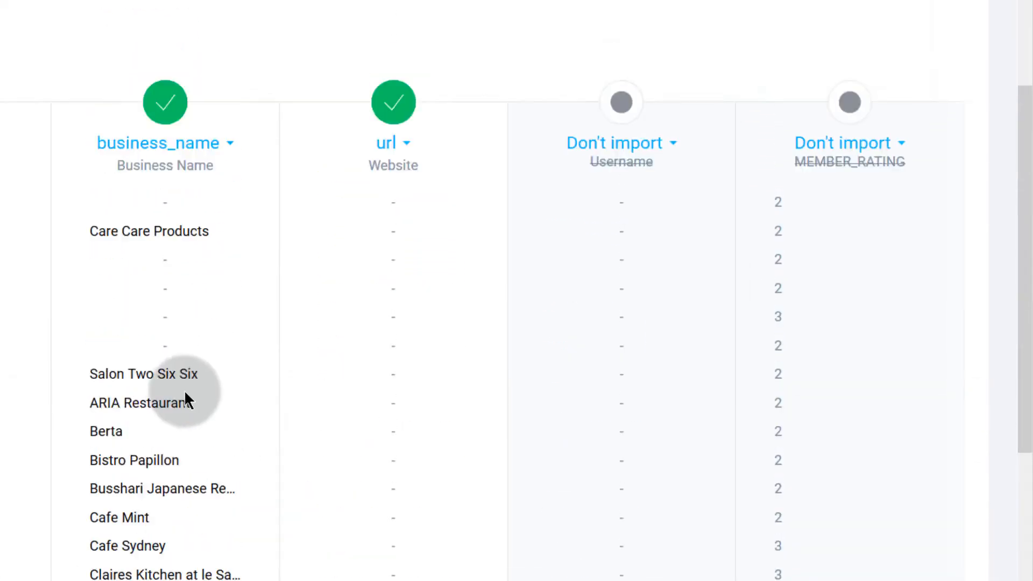
scroll(516, 291, "down", 5)
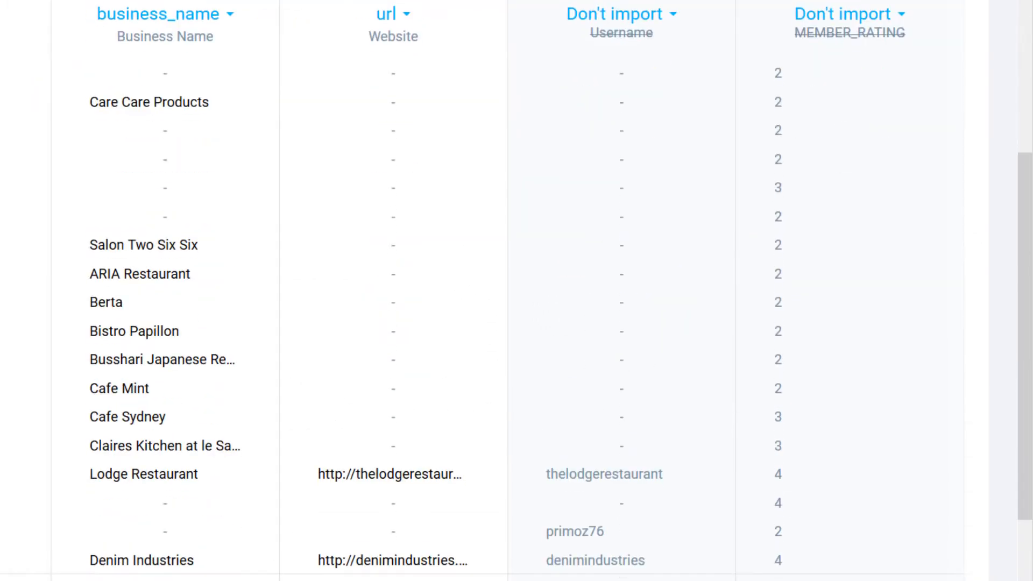
scroll(507, 291, "right", 15)
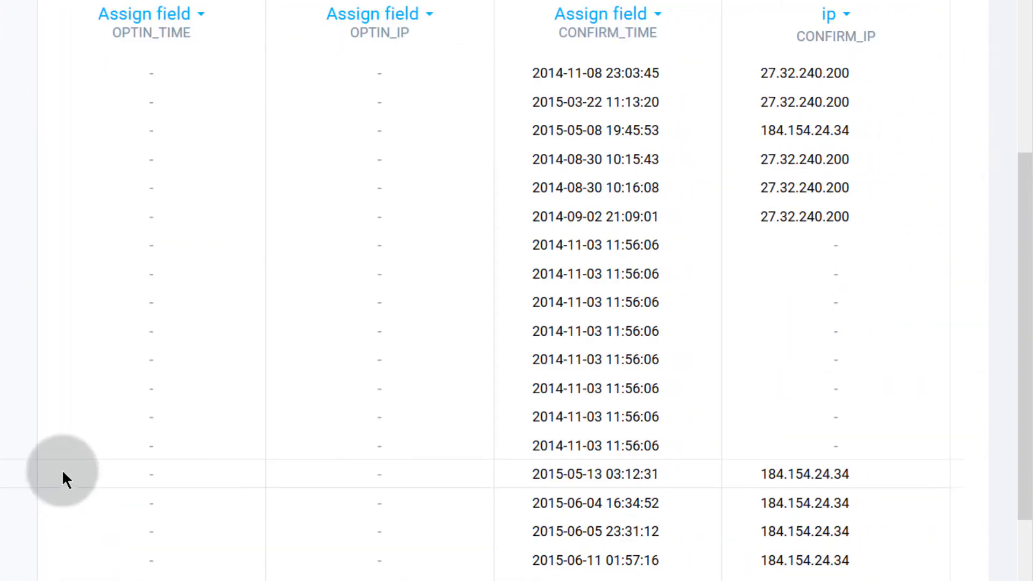
scroll(63, 471, "up", 5)
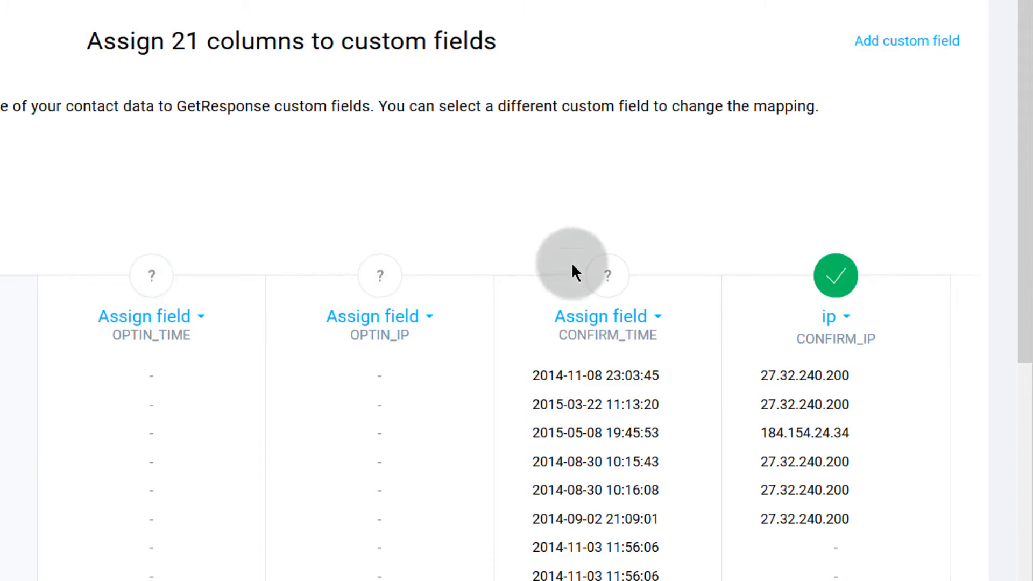
scroll(333, 447, "down", 11)
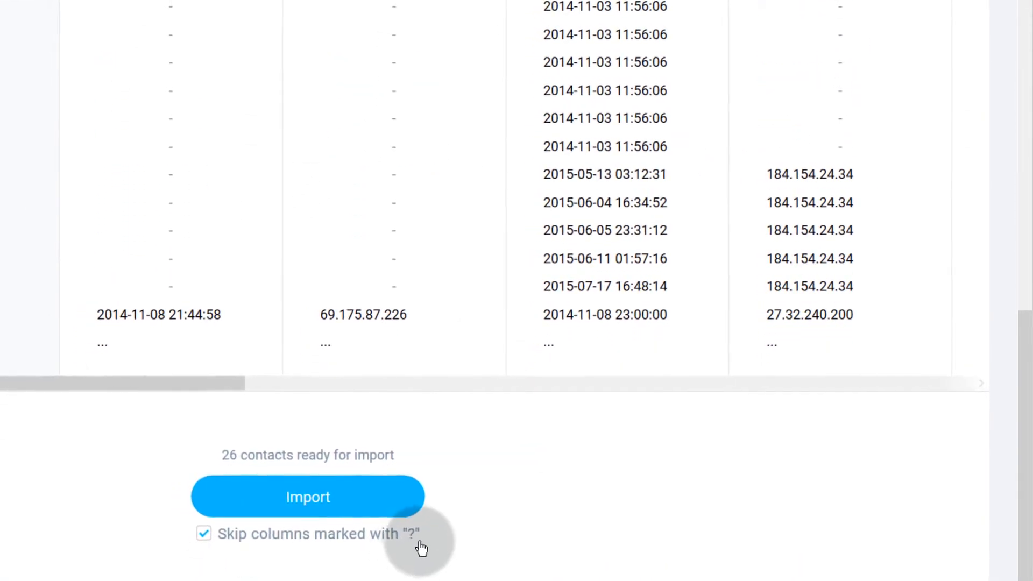
left_click(313, 492)
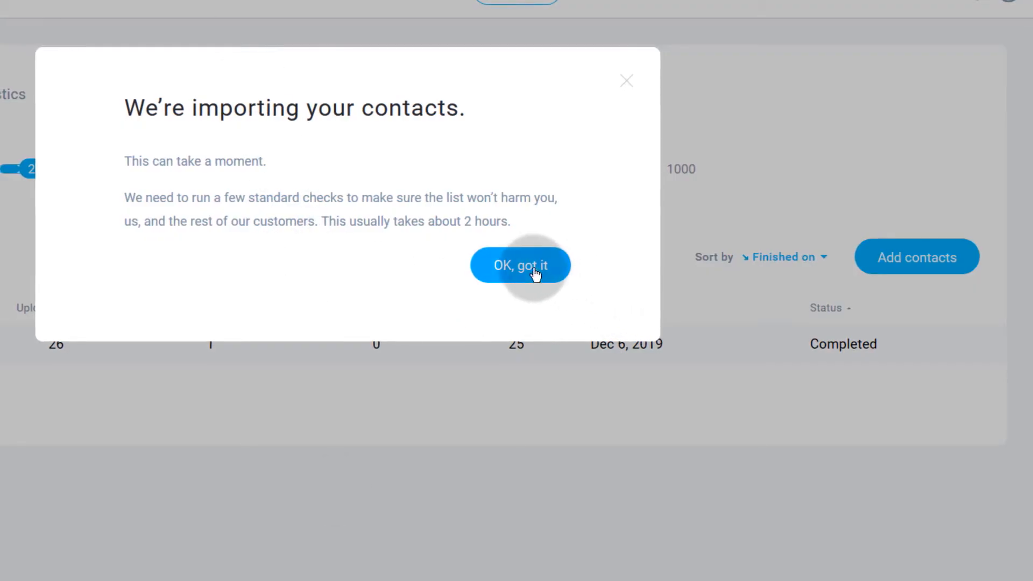
- Review the business2 import details (25 added, 1 rejected as blacklisted), then go to contact lists
left_click(534, 265)
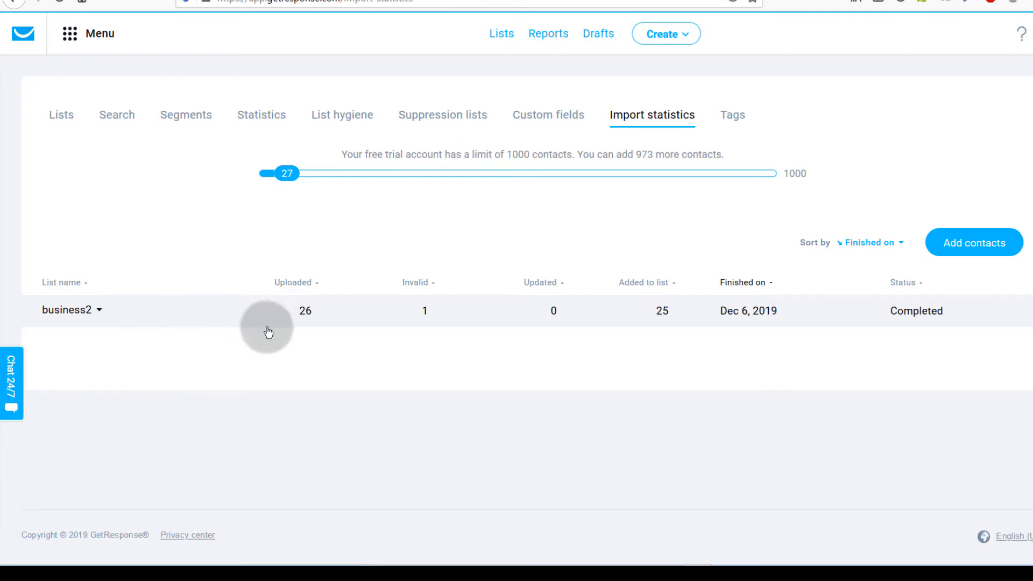
left_click(164, 311)
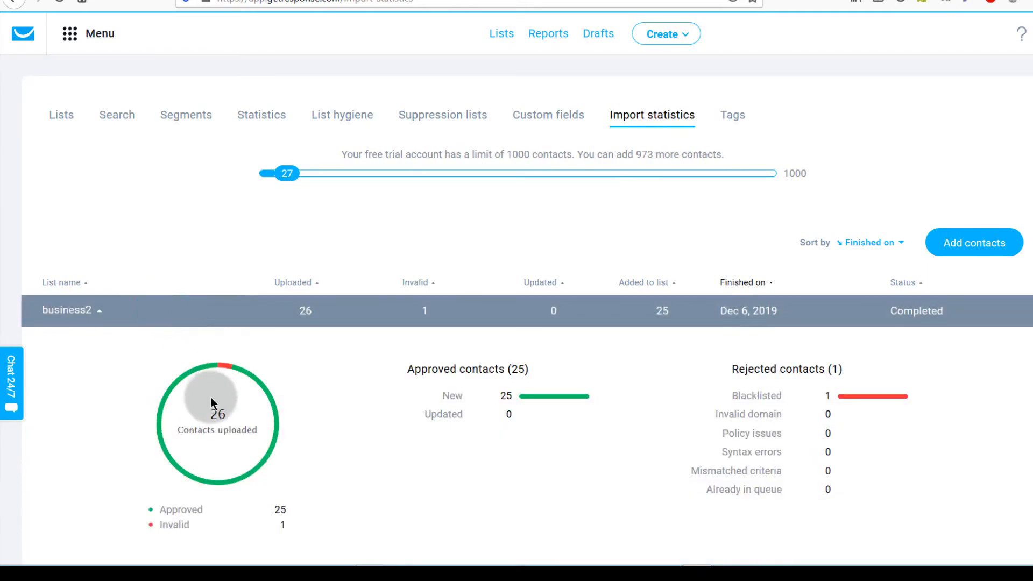
scroll(211, 398, "down", 3)
scroll(225, 295, "up", 3)
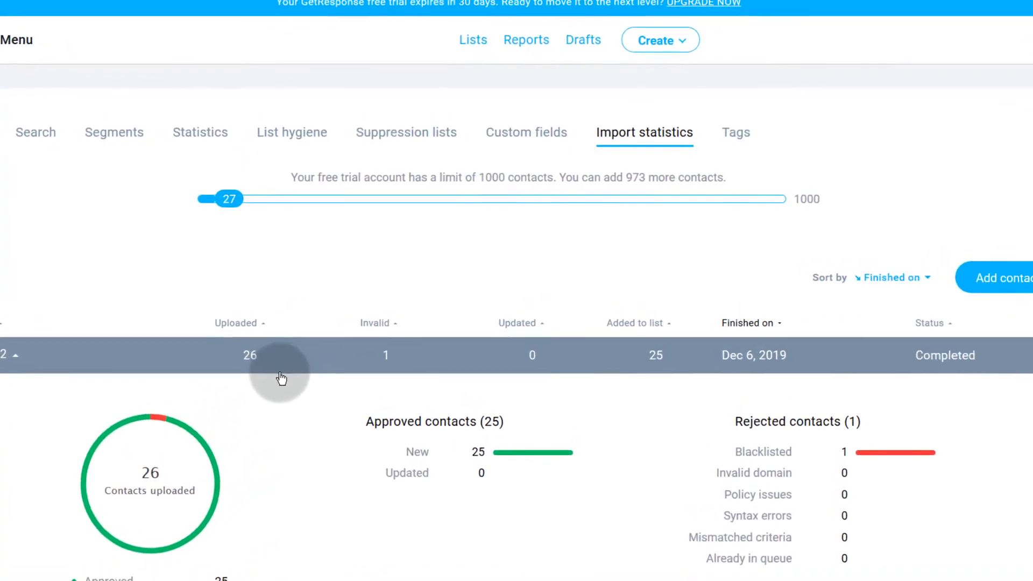
left_click(485, 48)
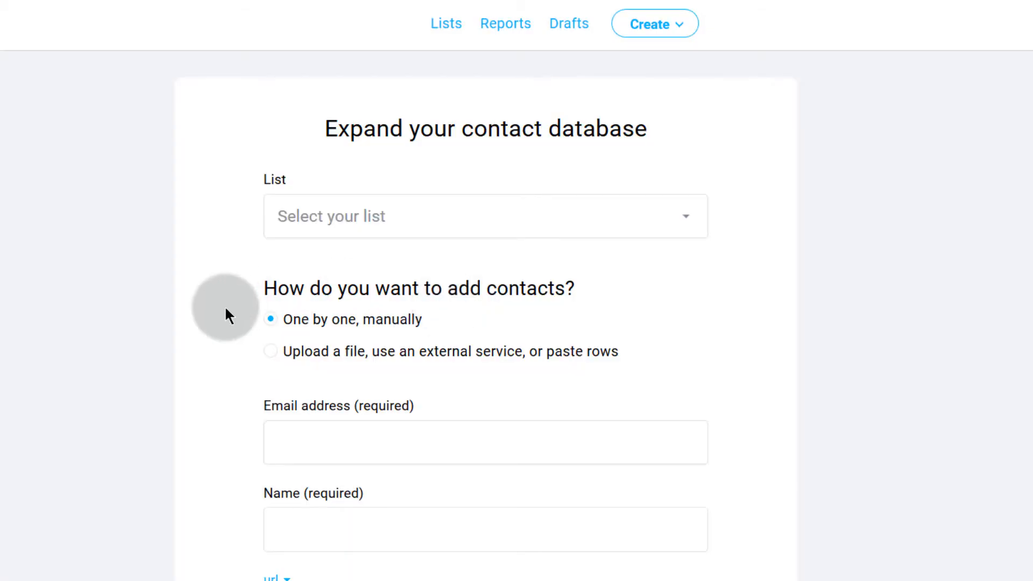
- Pick business2 as the target list and choose importing contacts from a file
left_click(311, 224)
left_click(309, 269)
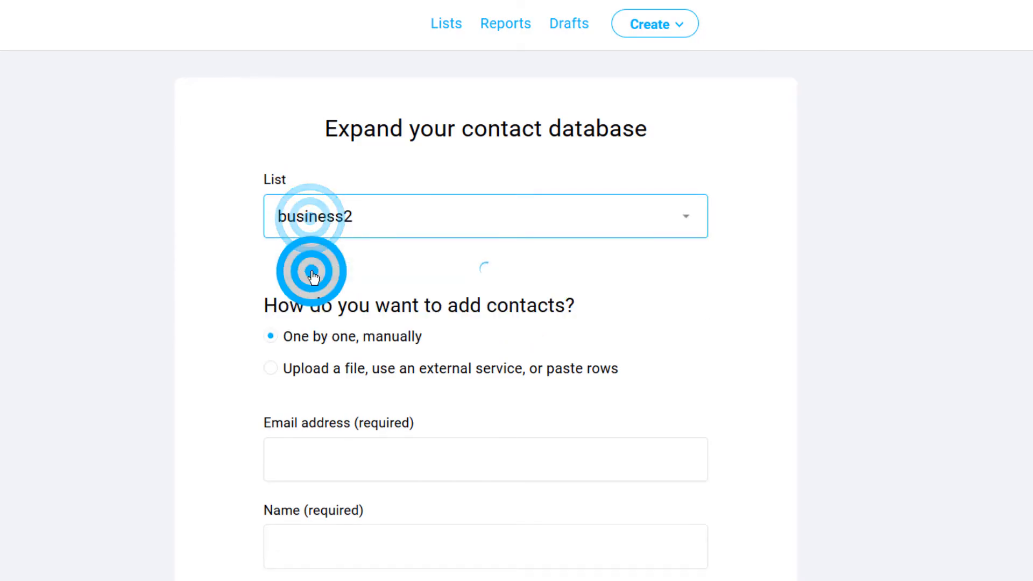
scroll(225, 307, "down", 3)
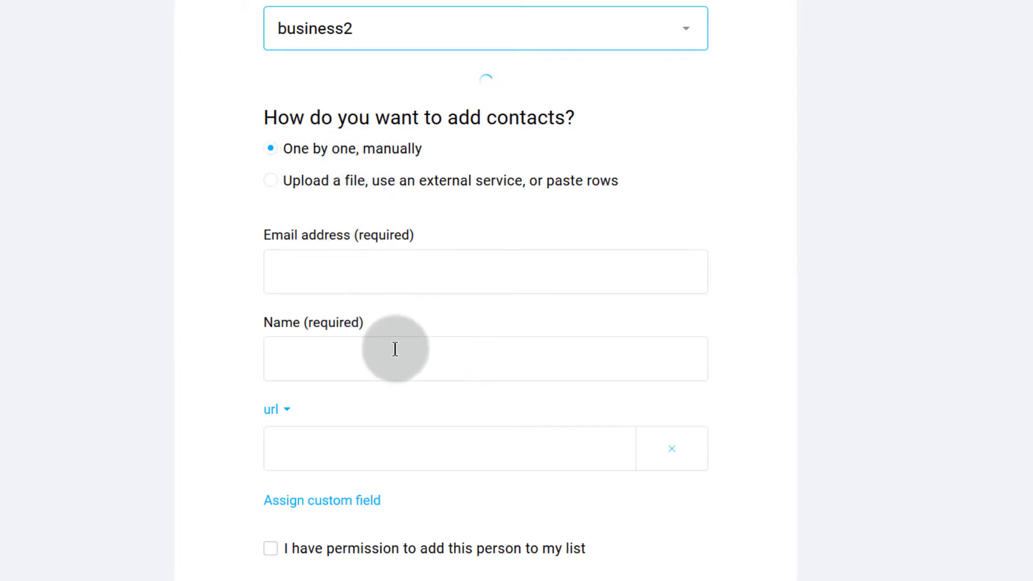
left_click(327, 187)
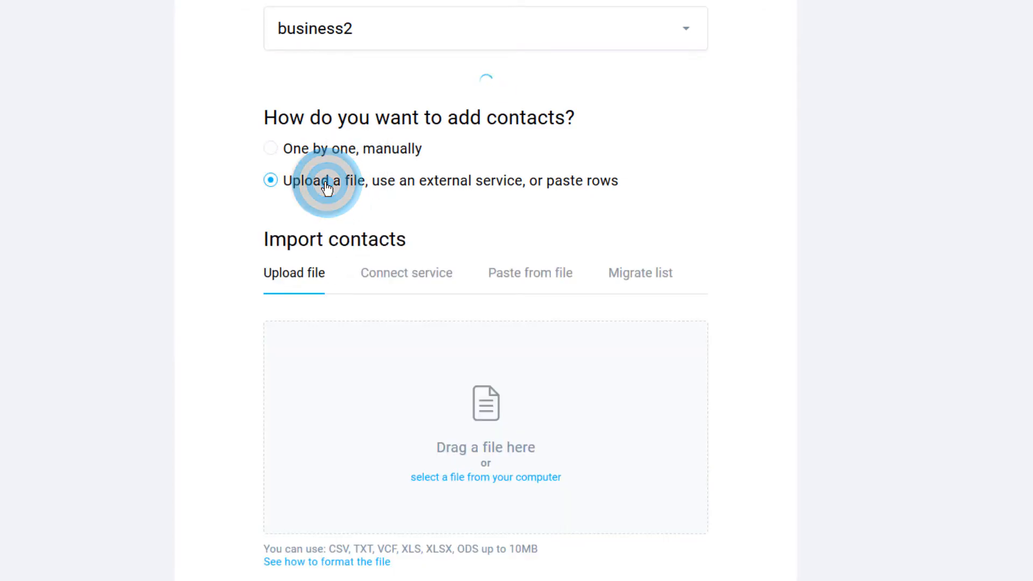
- Look through the integrations, paste rows and migrate list options, then return to Upload file
scroll(289, 411, "down", 3)
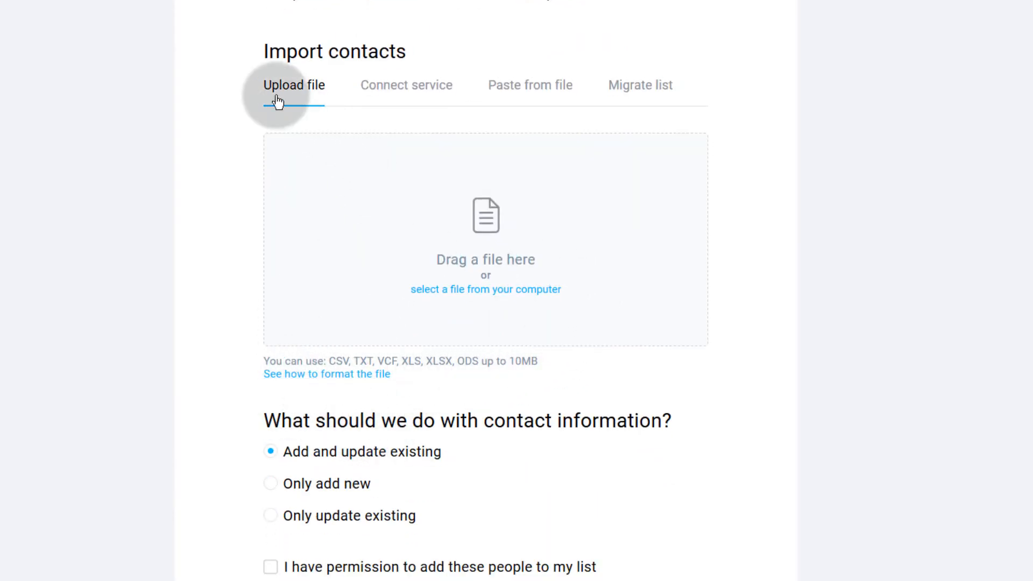
left_click(411, 92)
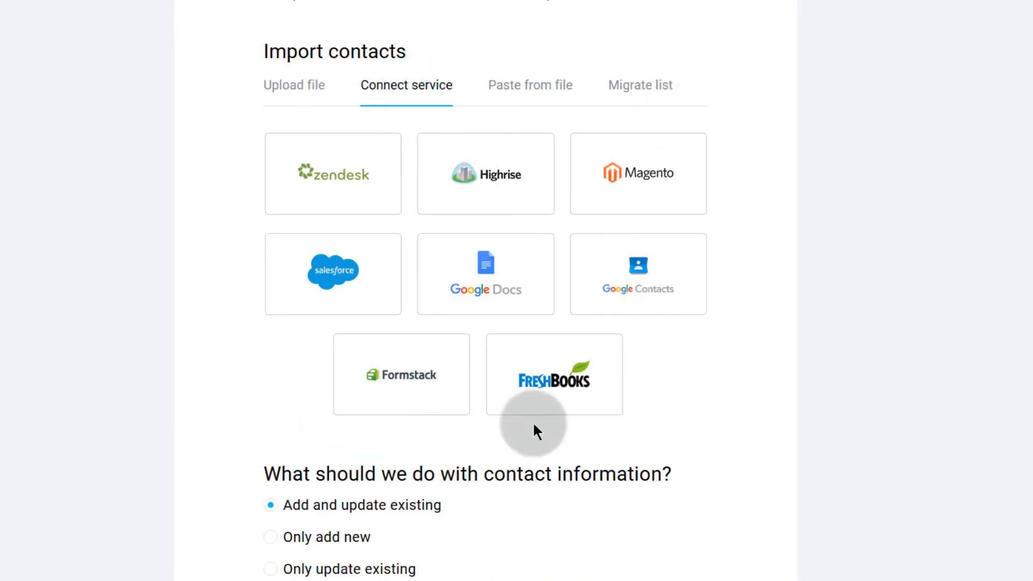
left_click(531, 91)
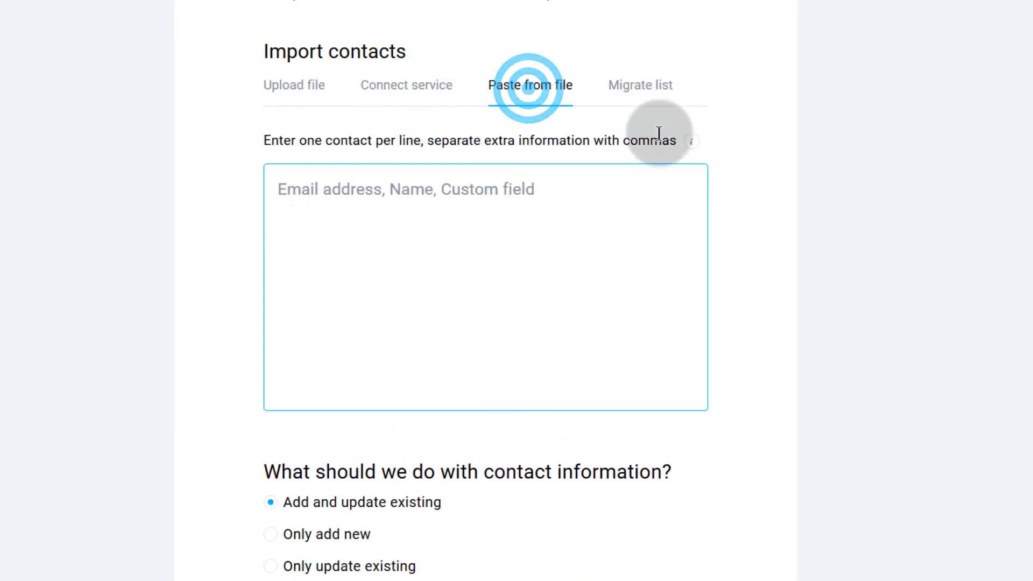
left_click(643, 86)
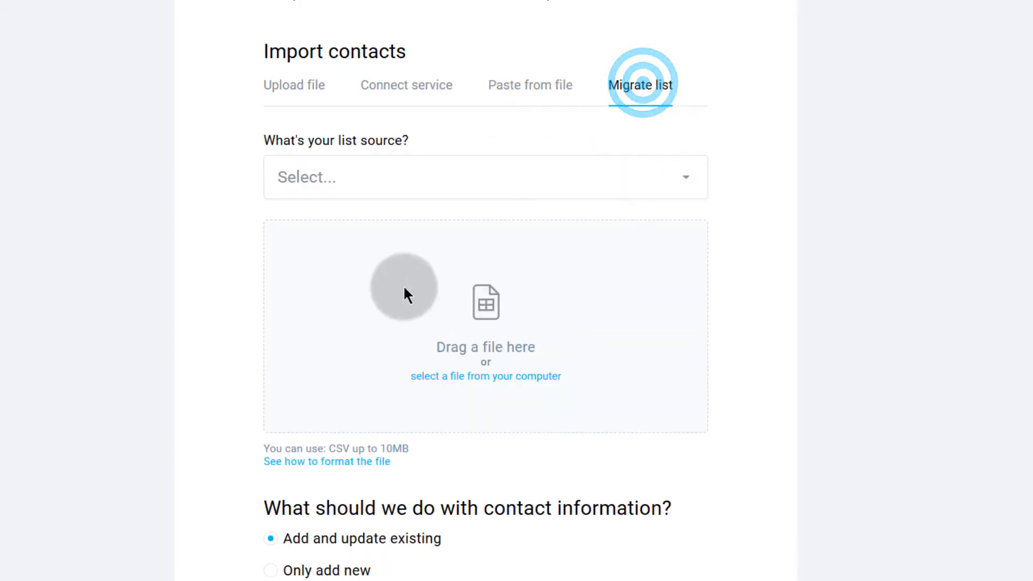
left_click(308, 92)
scroll(189, 324, "down", 2)
scroll(189, 324, "up", 8)
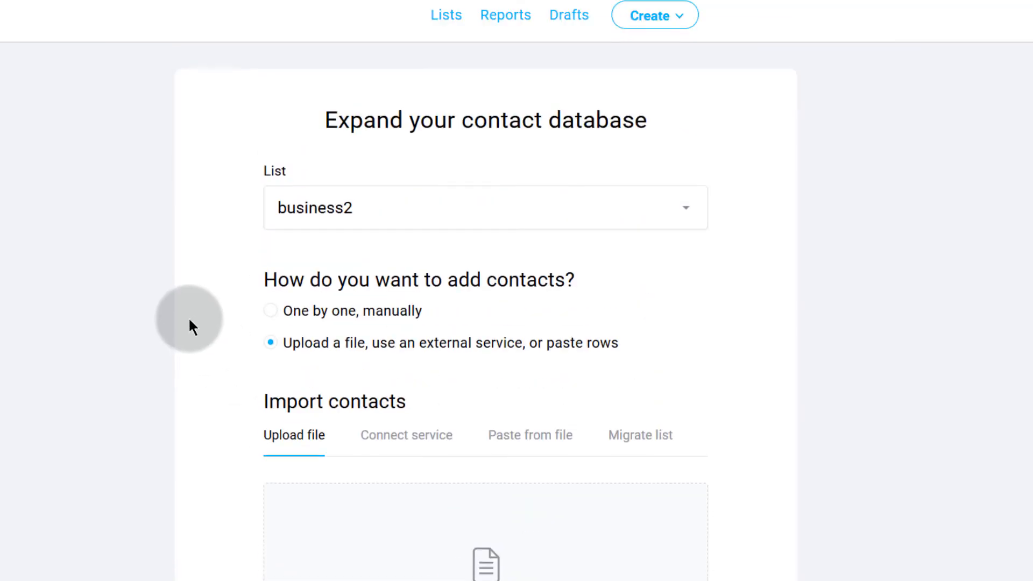
- Leave the import for the Lists page showing business2, and bring up the marketing tools menu
left_click(448, 15)
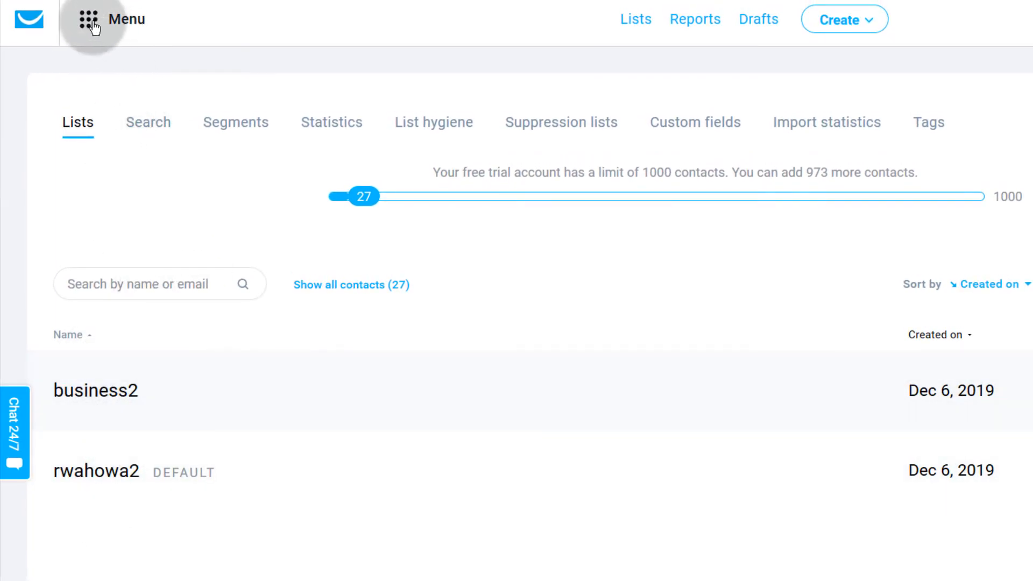
left_click(91, 21)
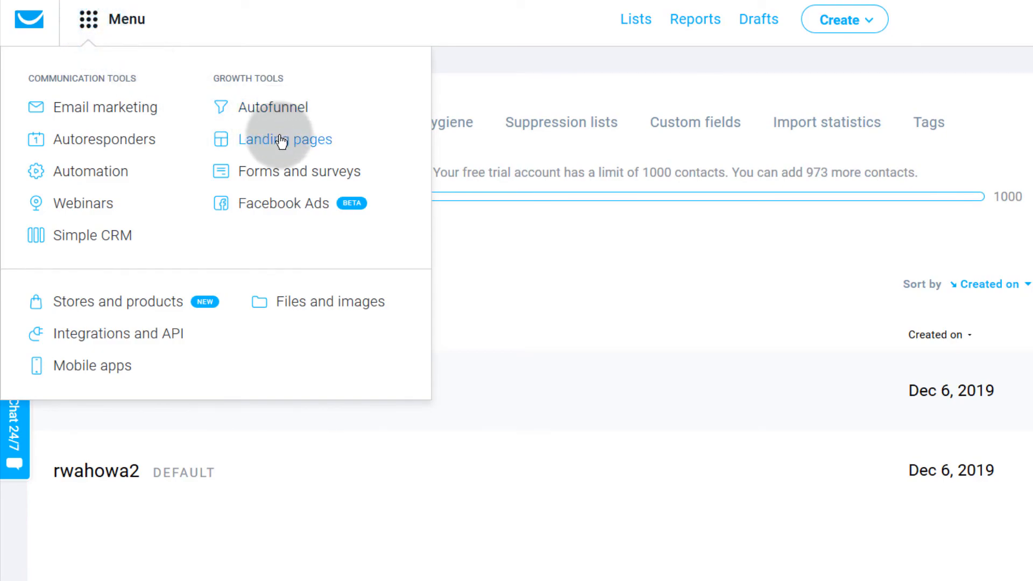